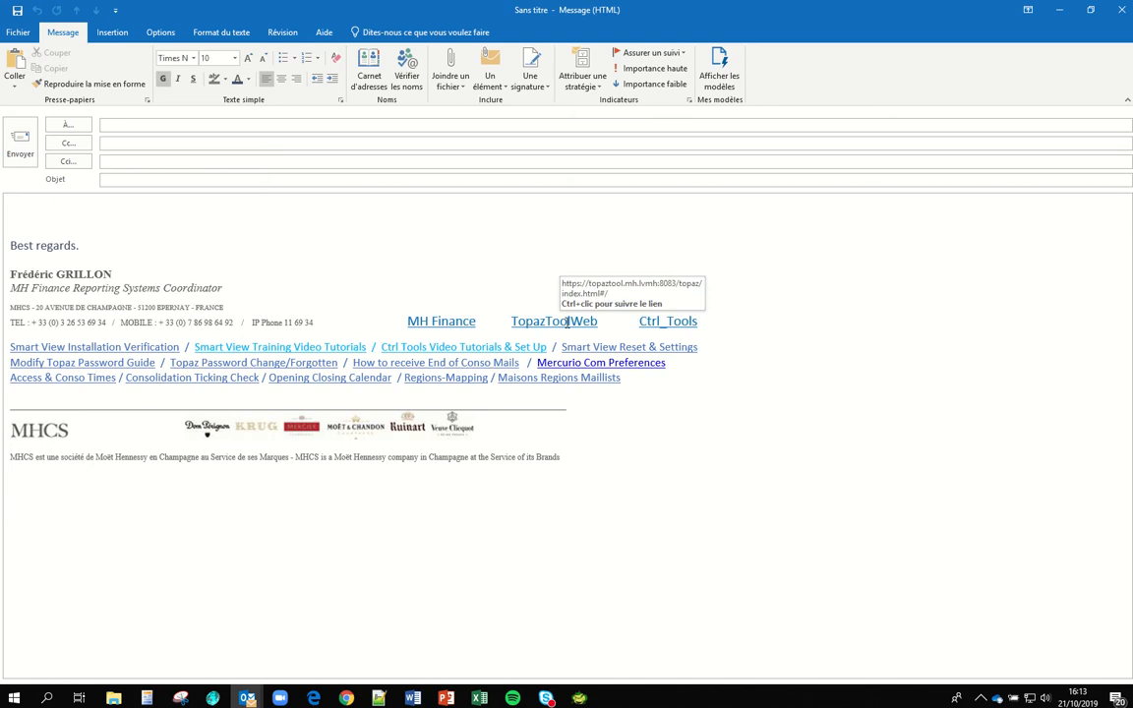
# Open the TopazToolWeb link from the e-mail signature and bookmark the login page it leads to
pyautogui.keyDown('ctrl'); pyautogui.click(551, 321); pyautogui.keyUp('ctrl')
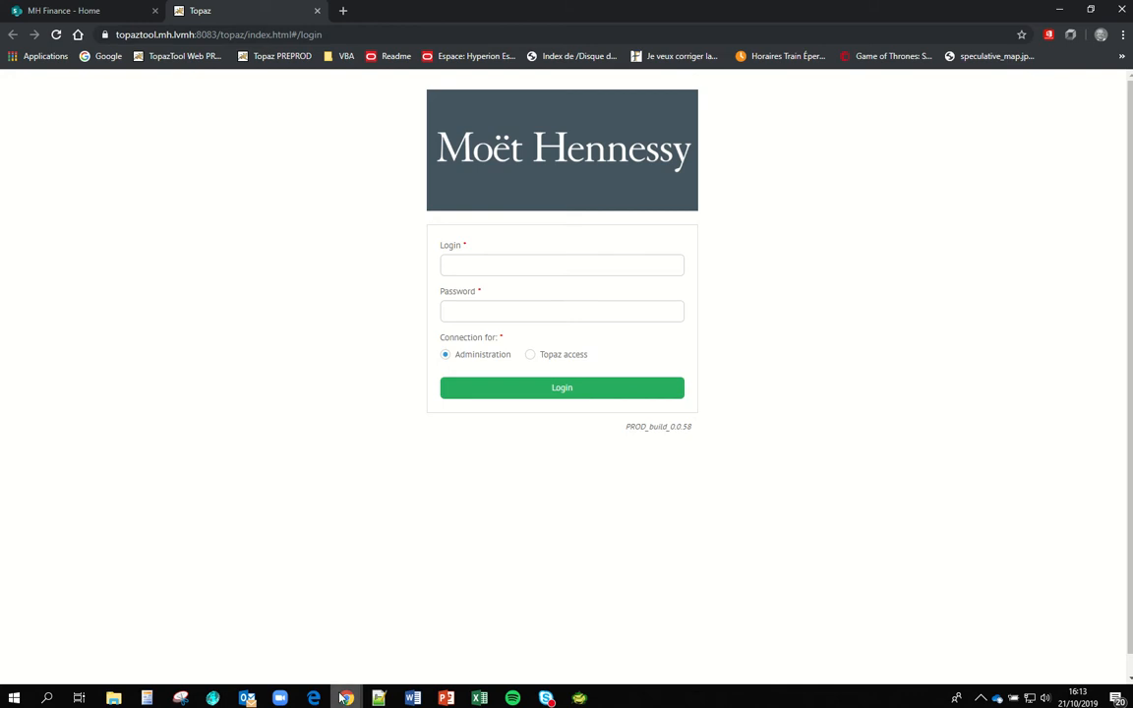
pyautogui.click(1022, 35)
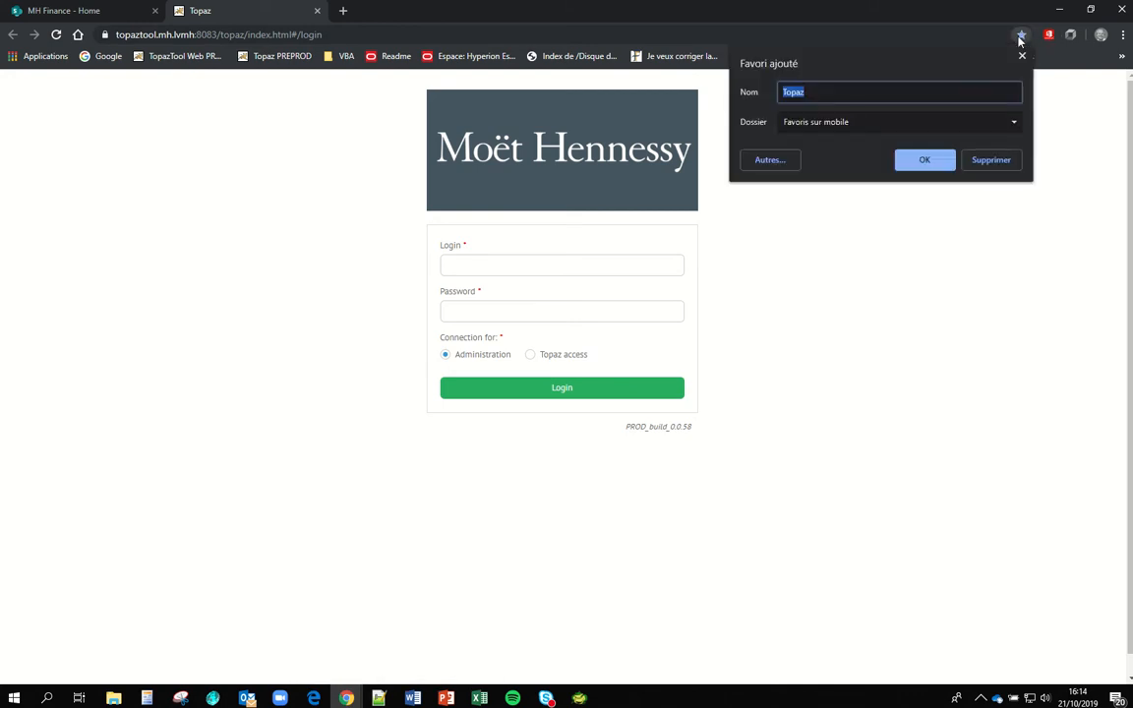
pyautogui.click(1022, 41)
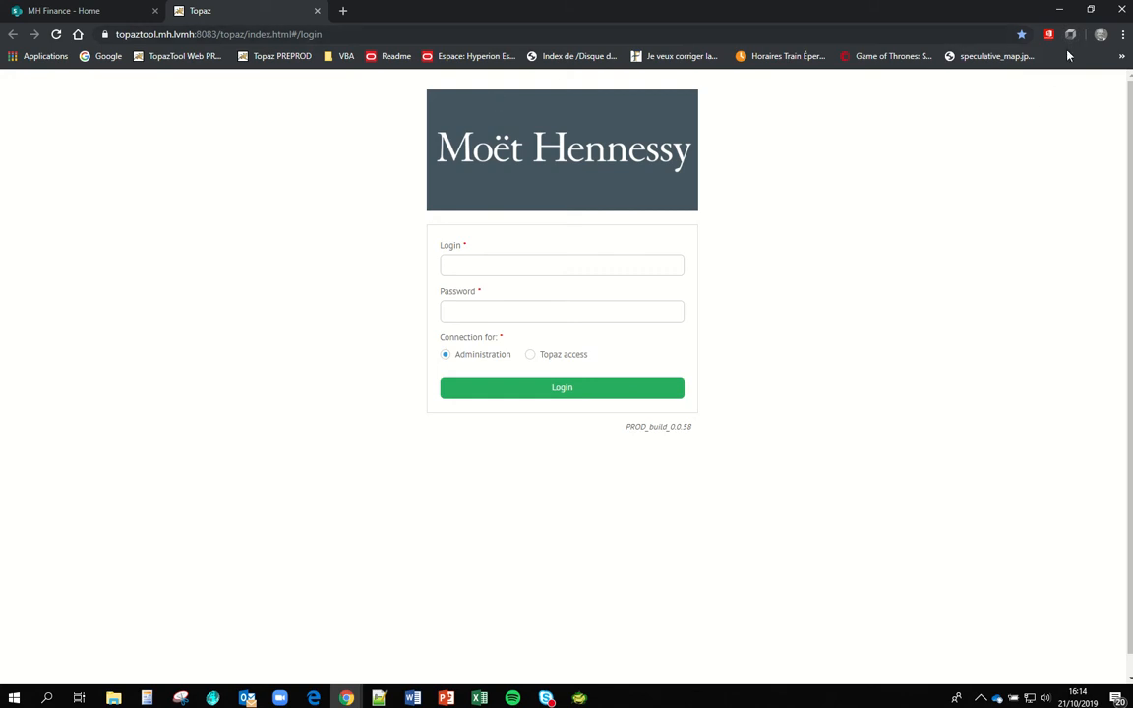
pyautogui.click(1122, 36)
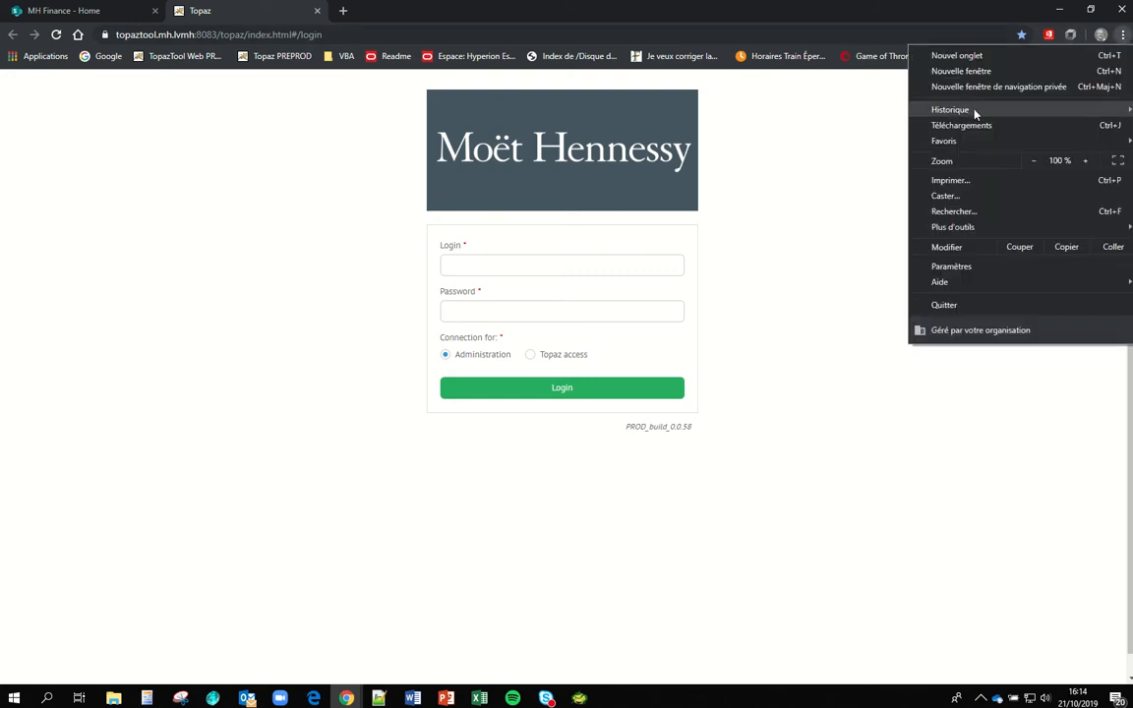
pyautogui.moveTo(951, 143)
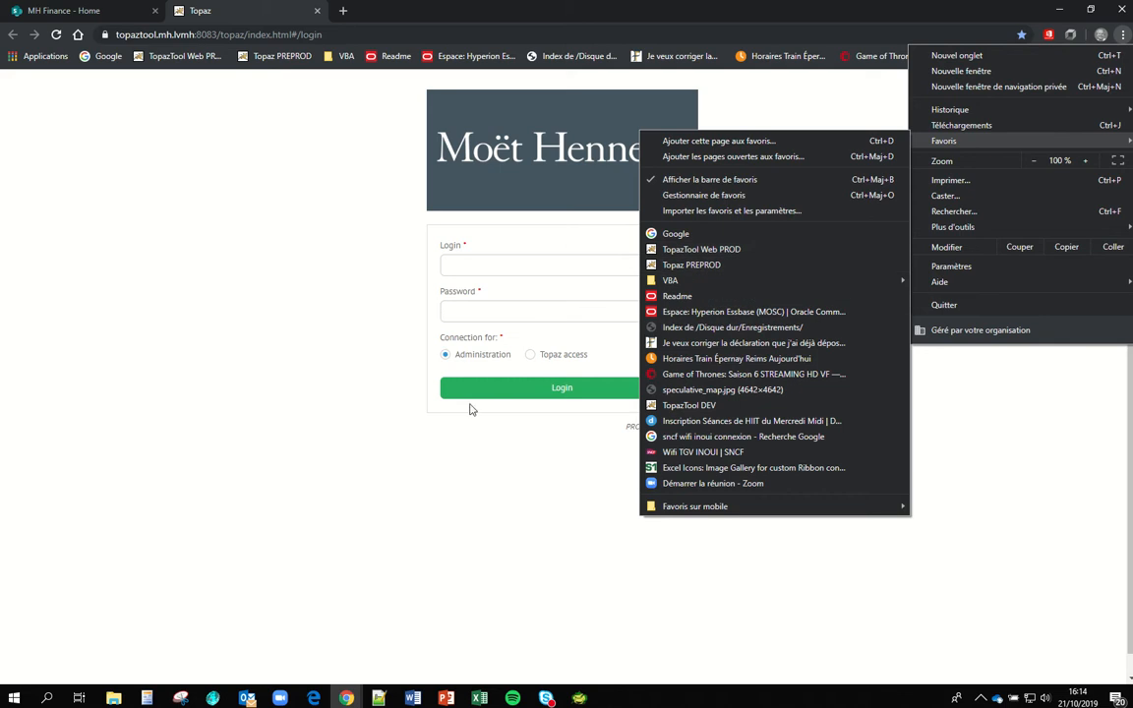
pyautogui.click(261, 177)
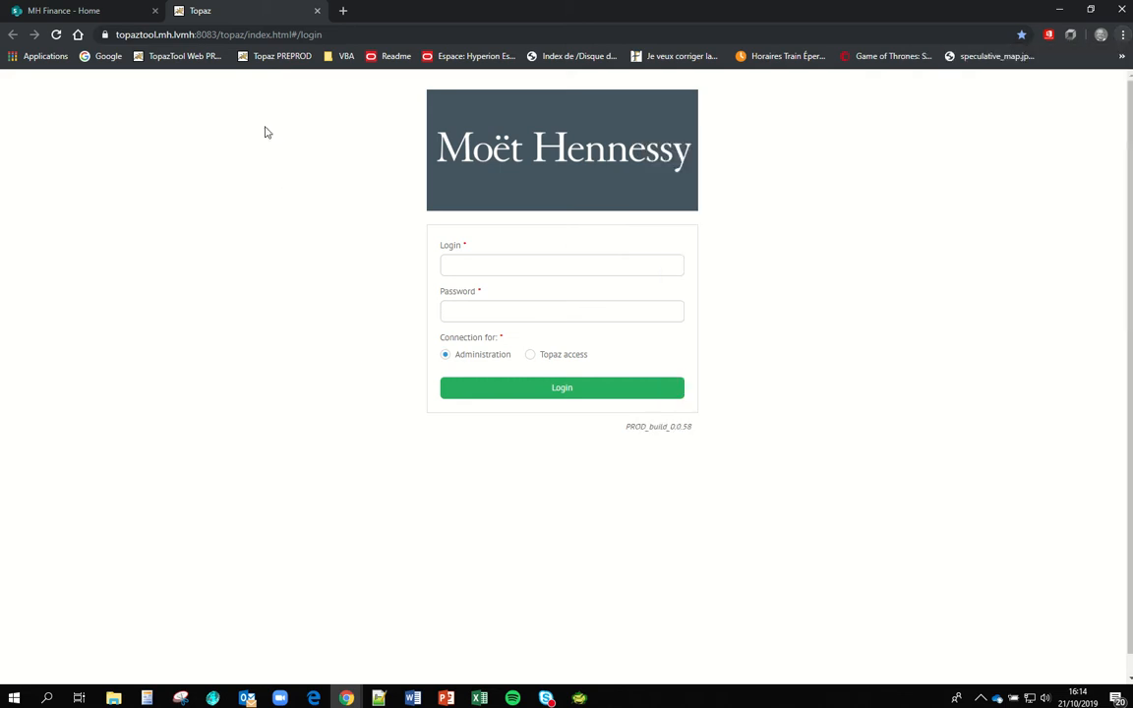
# Log in with the account's login name and password, choosing Topaz access as the connection type
pyautogui.click(487, 270)
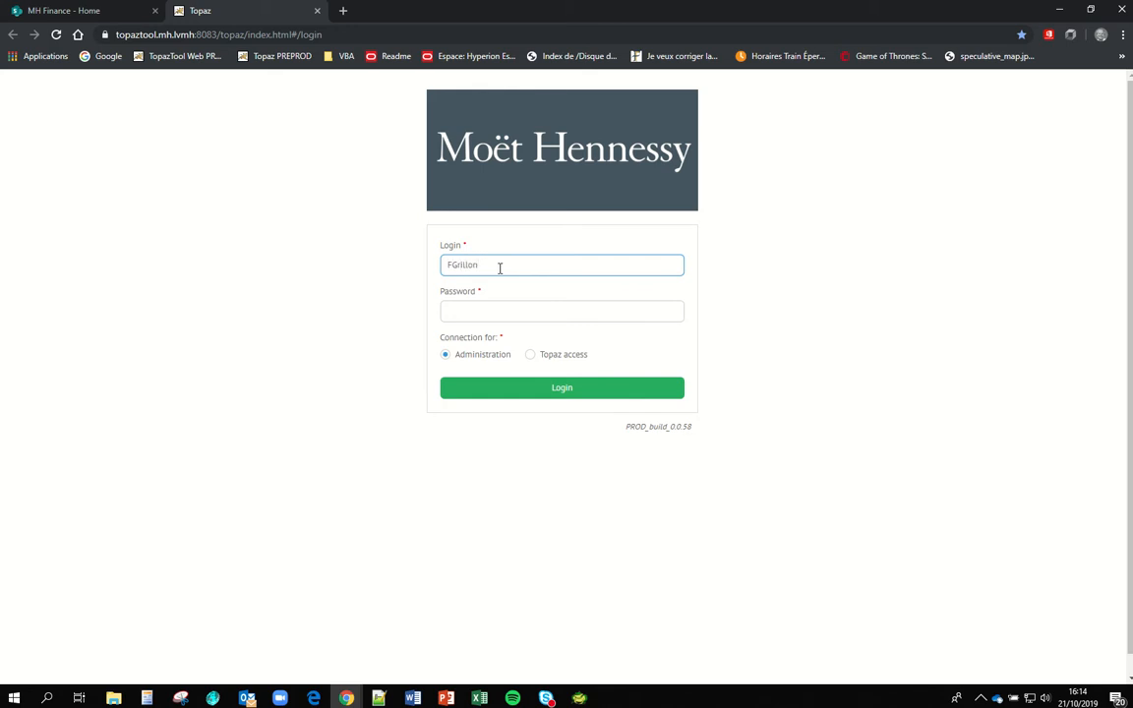
pyautogui.press('Tab')
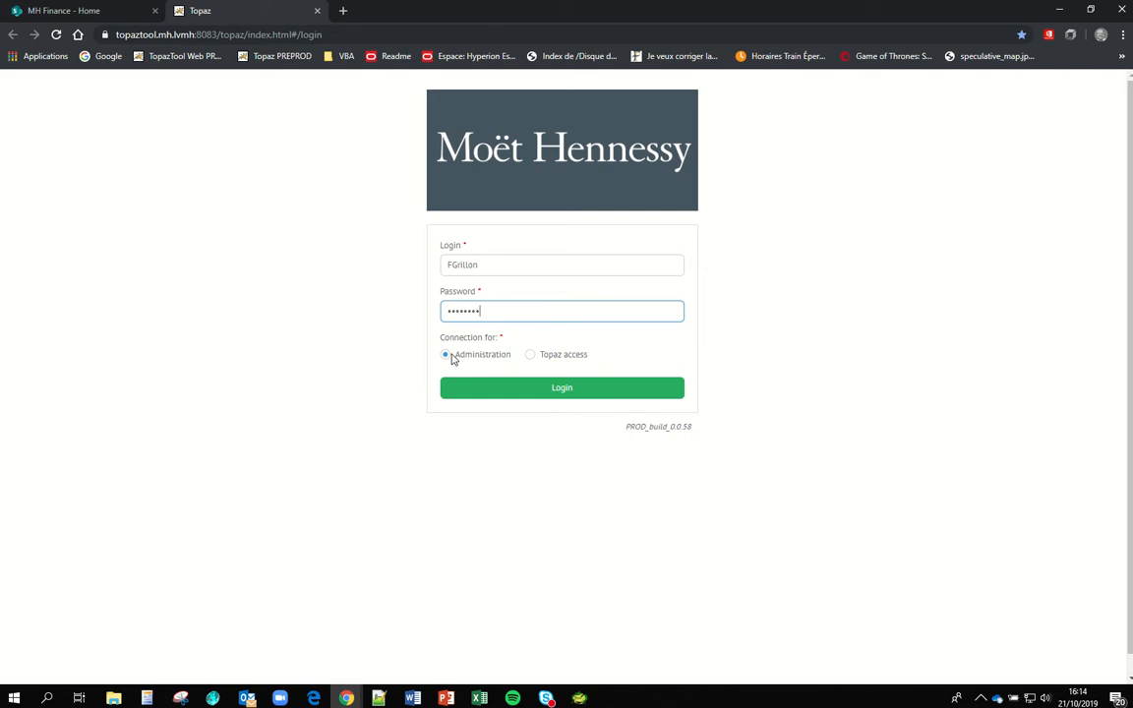
pyautogui.click(548, 361)
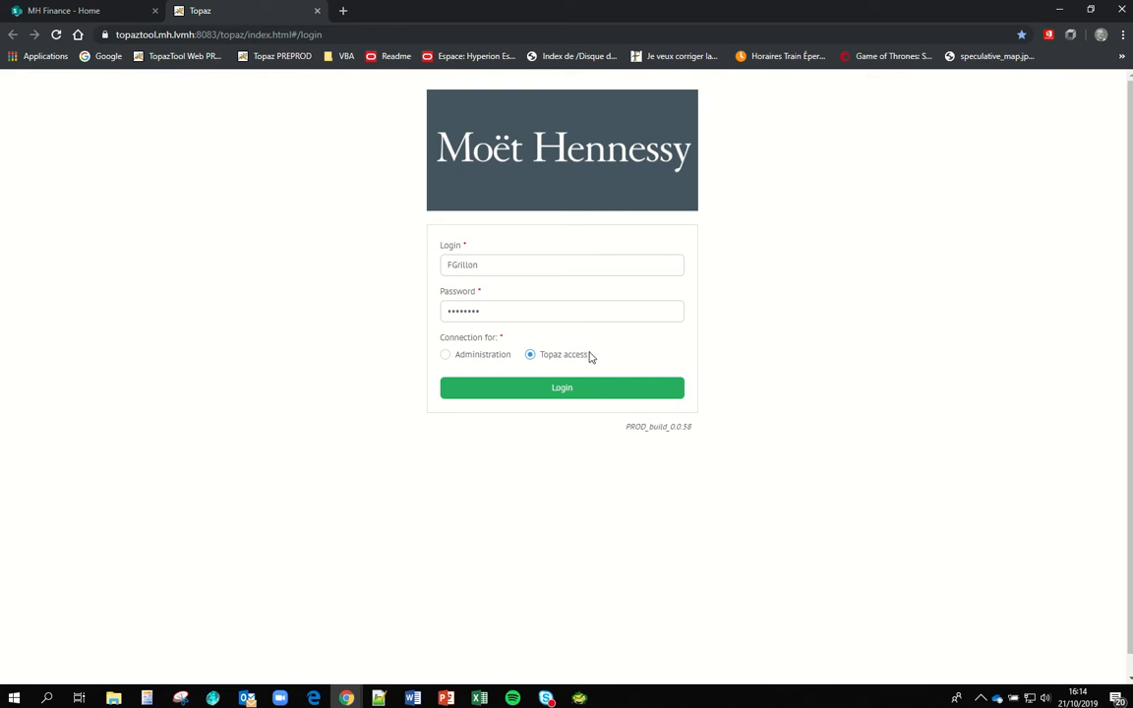
pyautogui.click(448, 356)
pyautogui.click(533, 356)
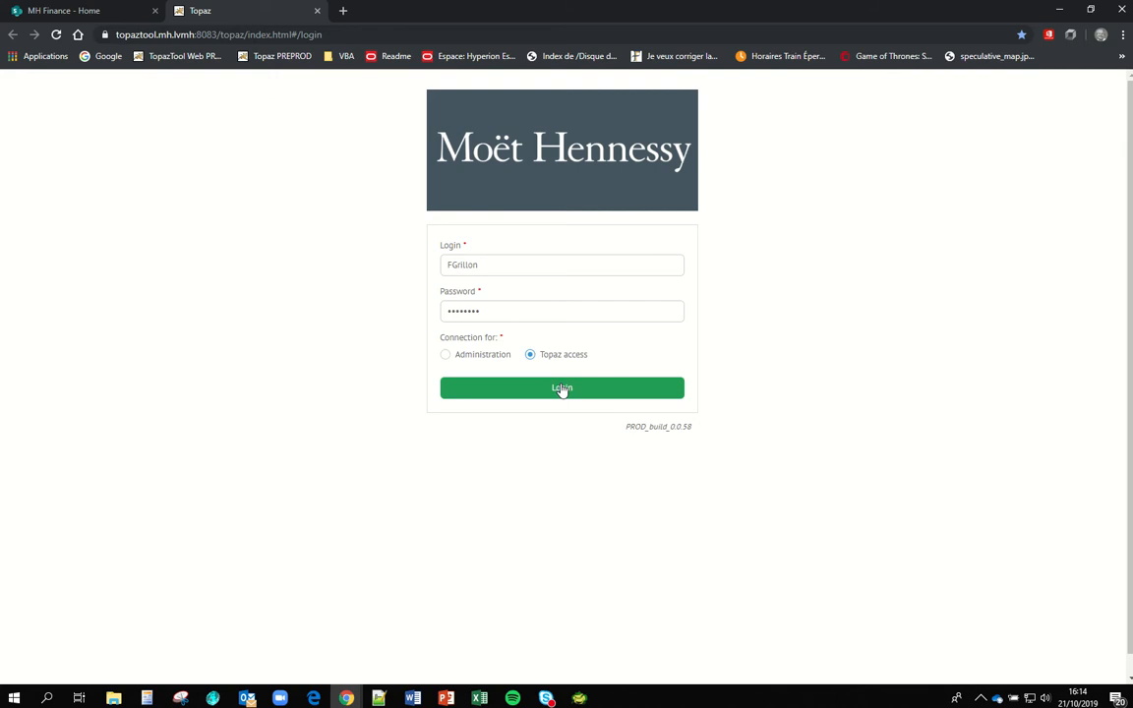
pyautogui.click(560, 388)
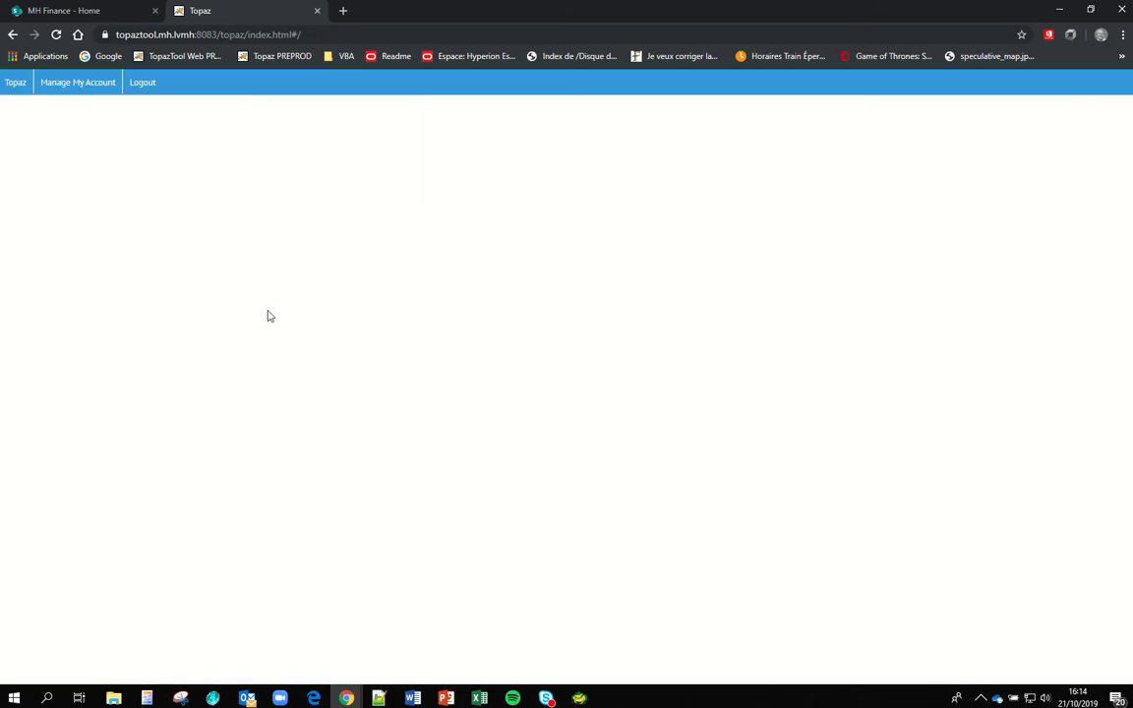
# Go to the Topaz connection page and load the calculation options for the ACTUAL database
pyautogui.click(17, 84)
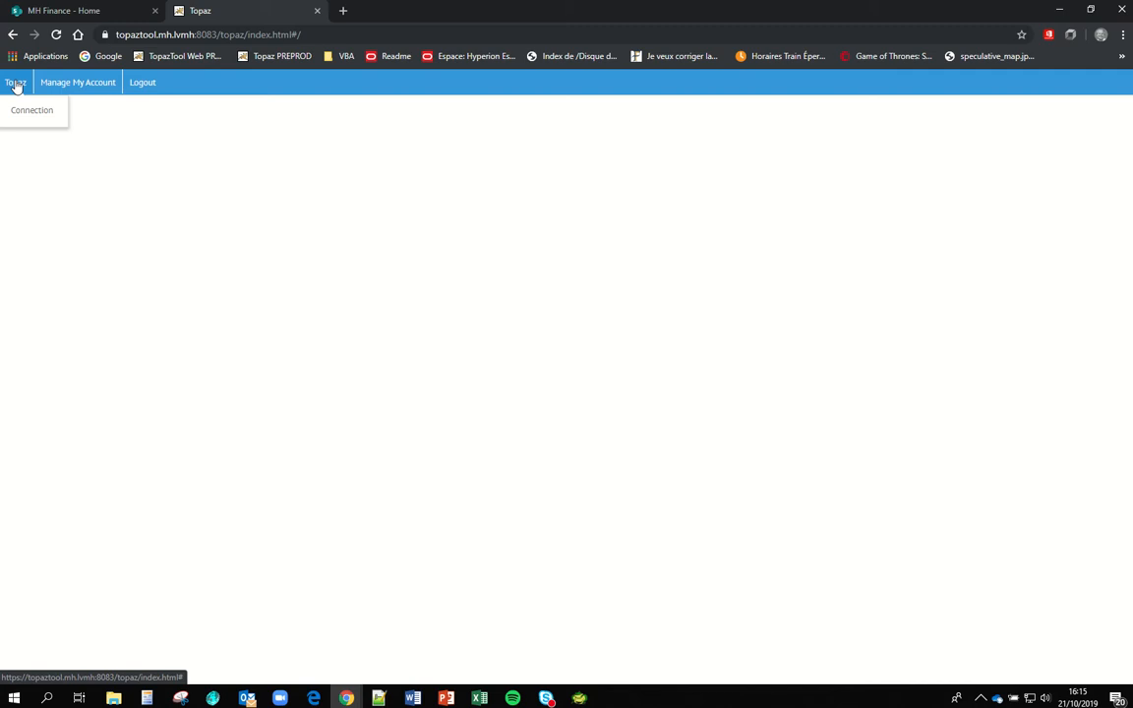
pyautogui.click(32, 112)
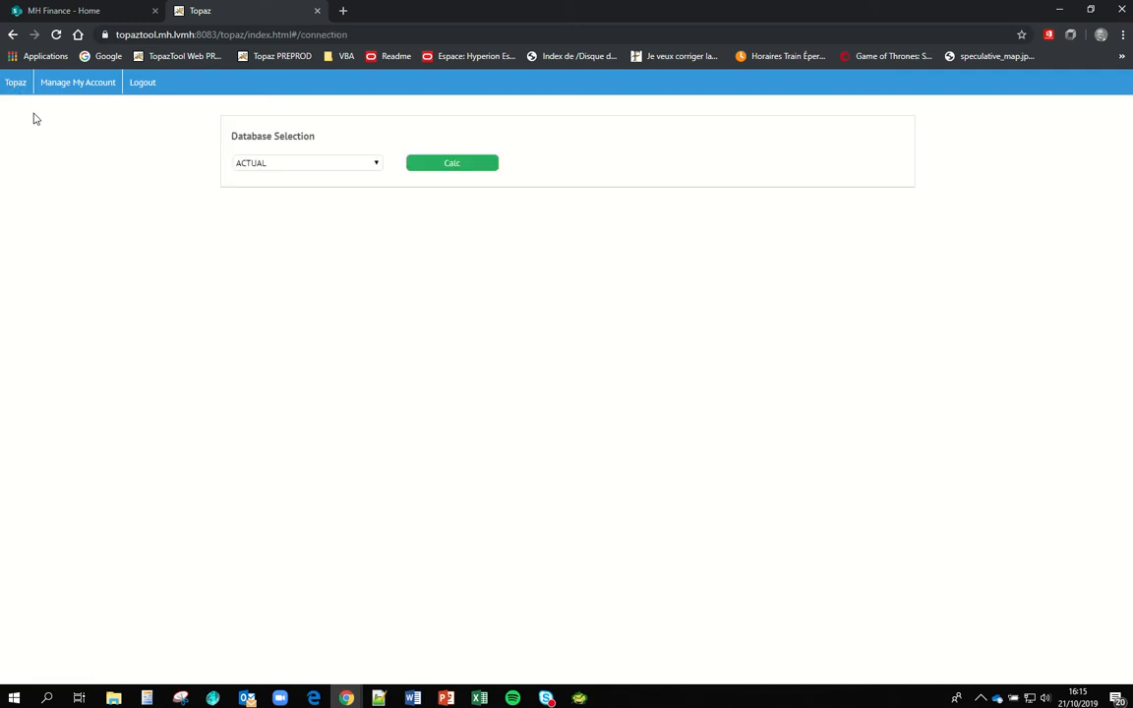
pyautogui.click(378, 166)
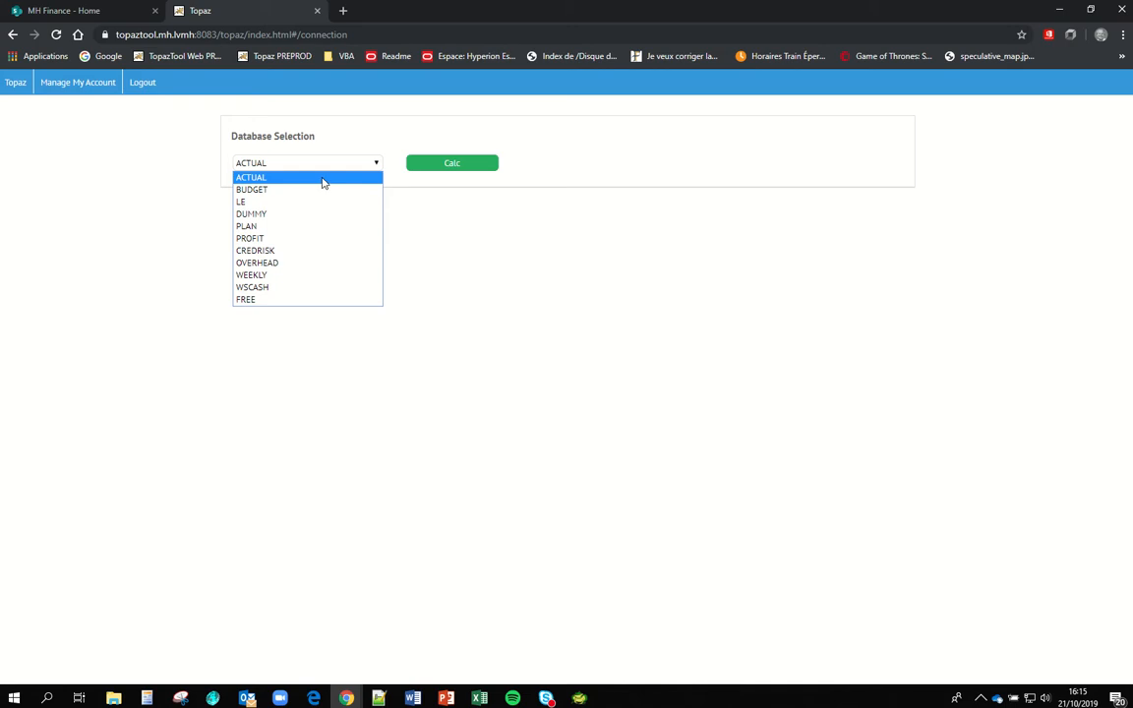
pyautogui.click(323, 178)
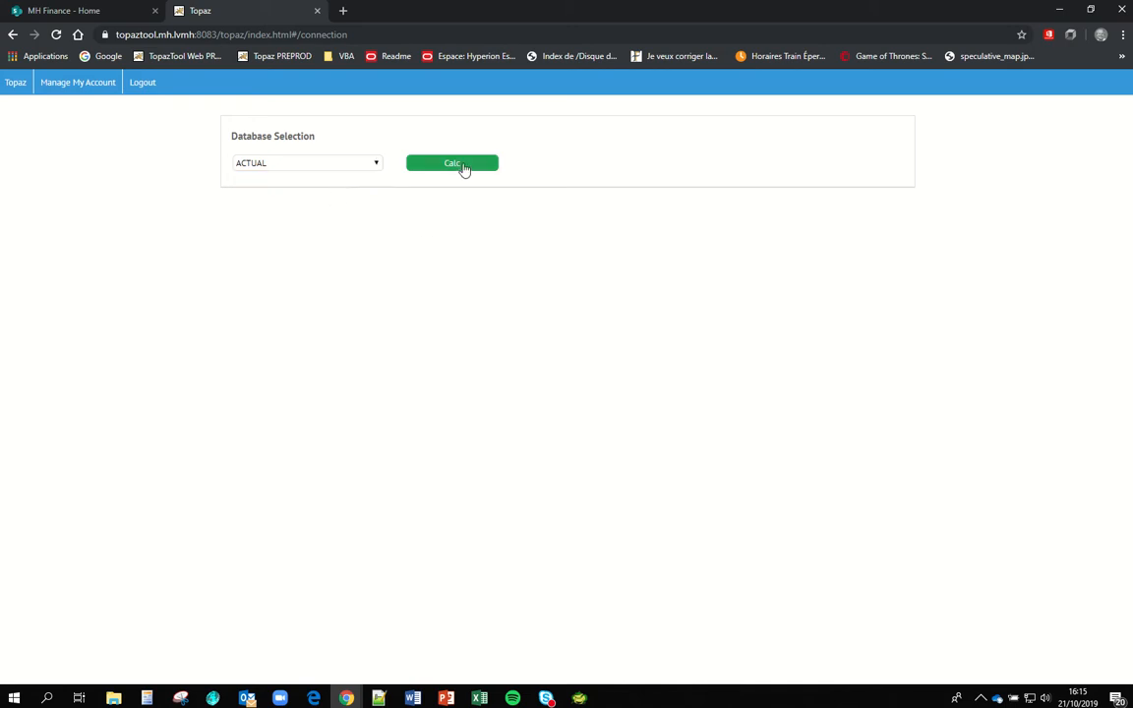
pyautogui.click(457, 165)
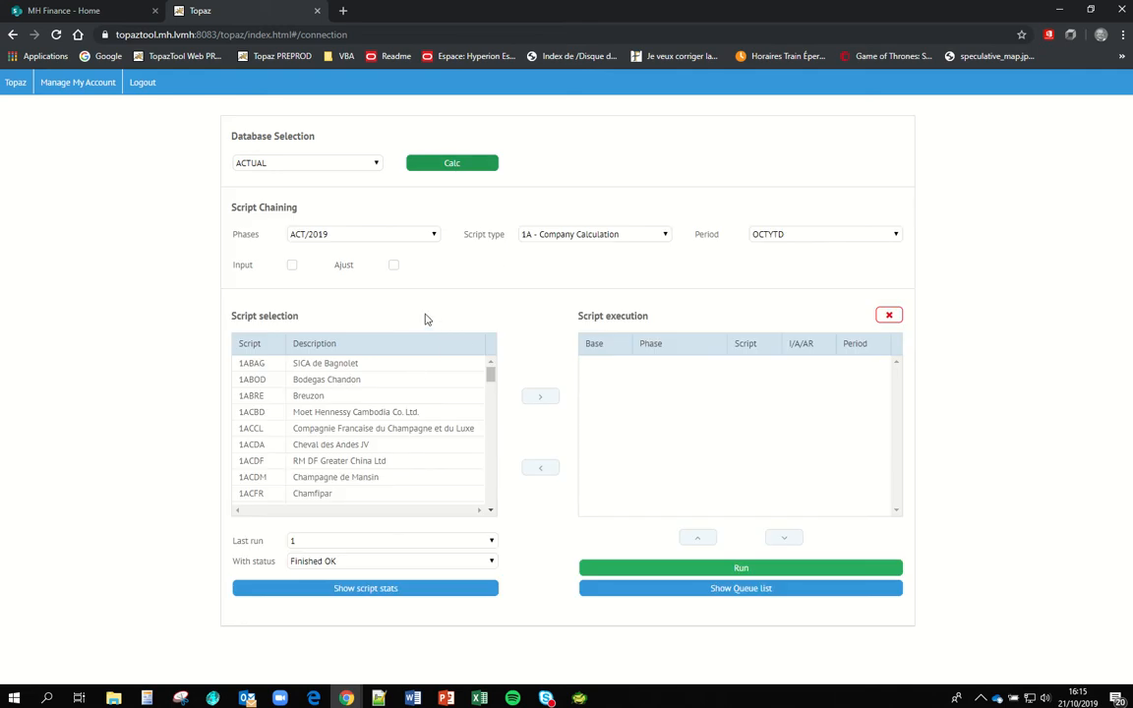
# Choose the ACT/2019 phase, the 1A - Company Calculation script type and the OCTYTD period for the script chaining
pyautogui.click(432, 234)
pyautogui.click(434, 233)
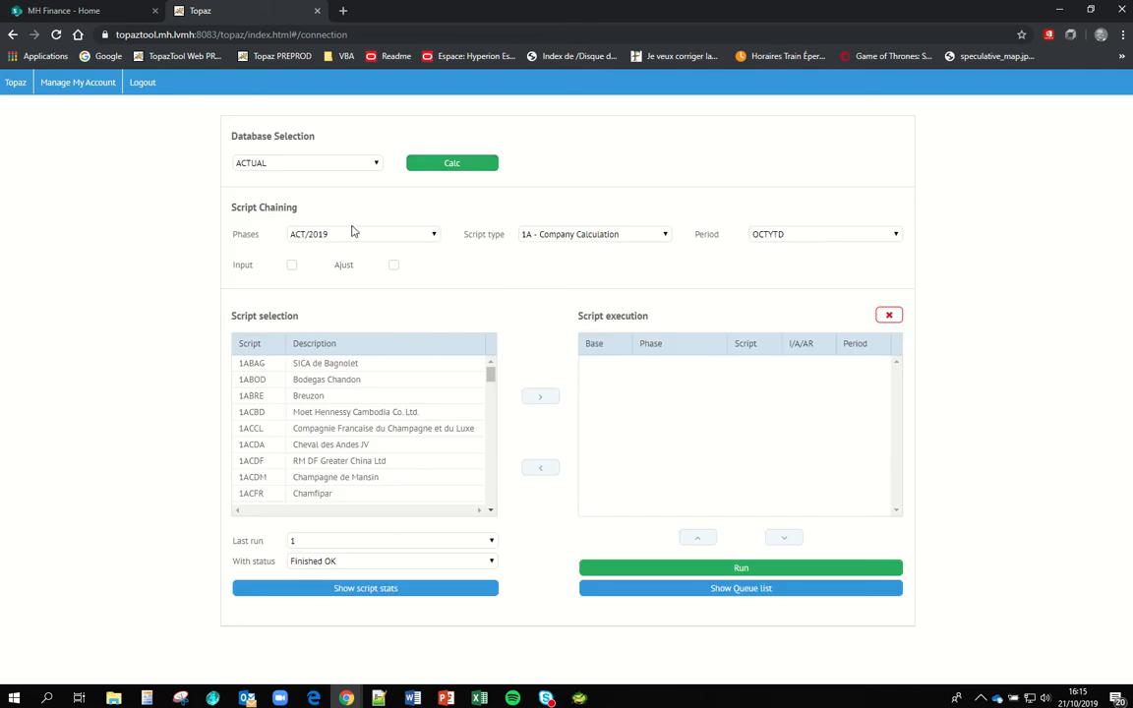
pyautogui.click(666, 237)
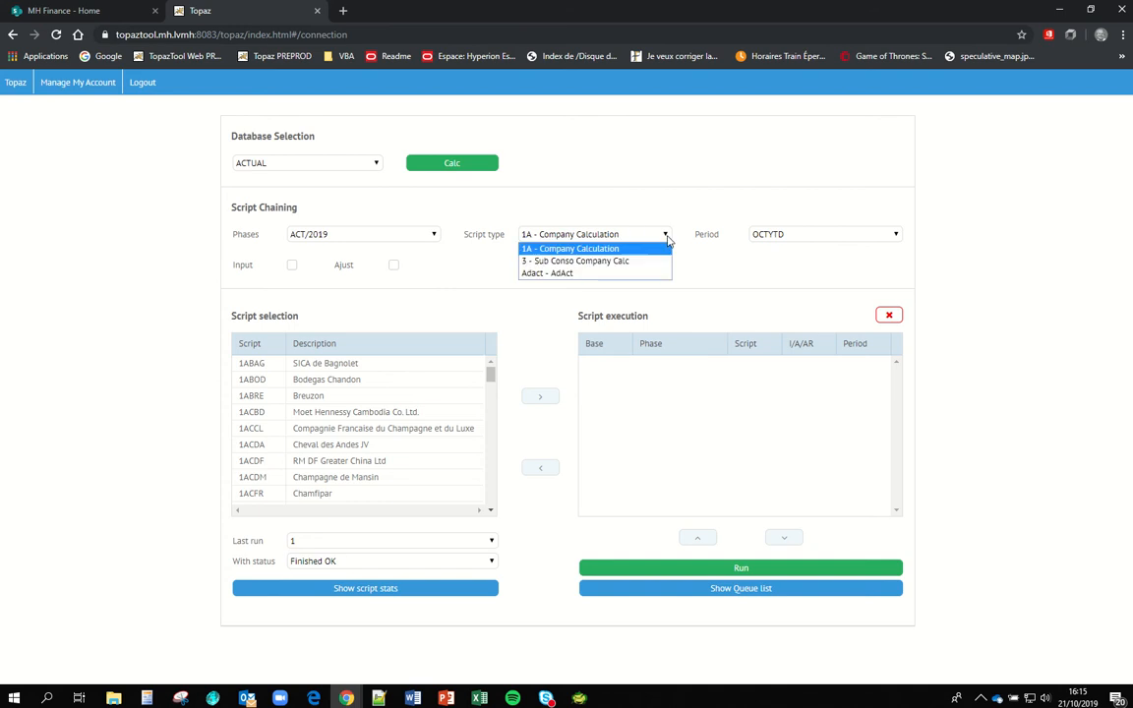
pyautogui.click(596, 250)
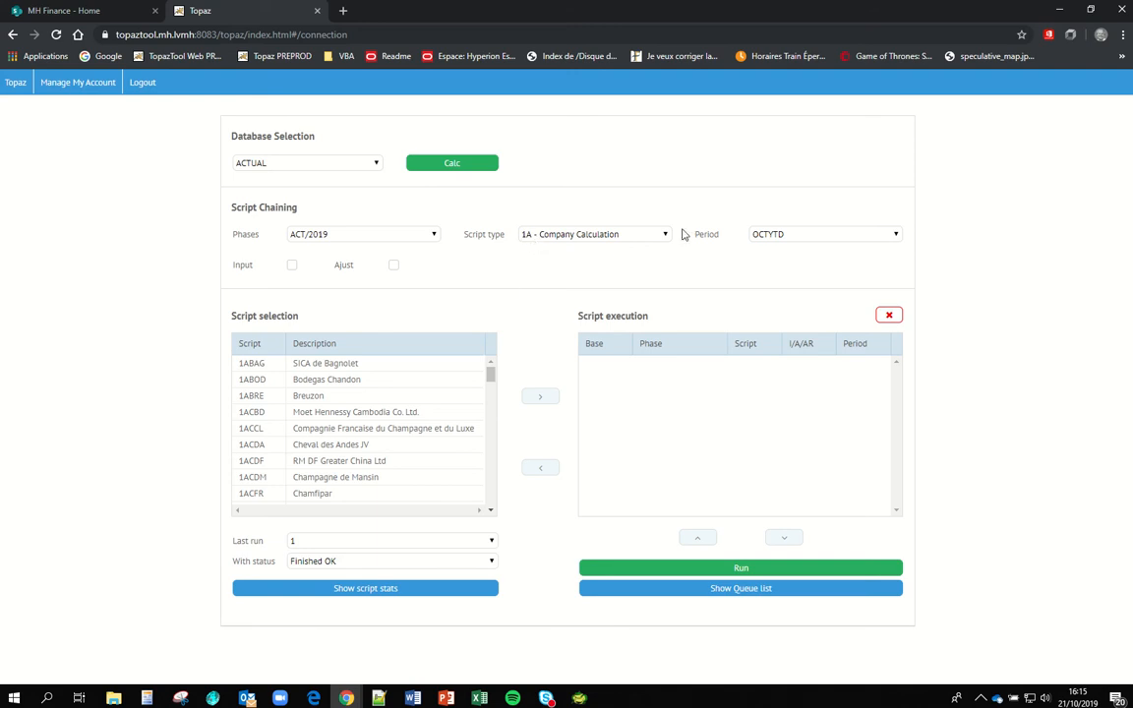
pyautogui.click(894, 241)
pyautogui.click(897, 236)
# Try to add the Breuzon script (1ABRE) to the script execution list
pyautogui.click(286, 381)
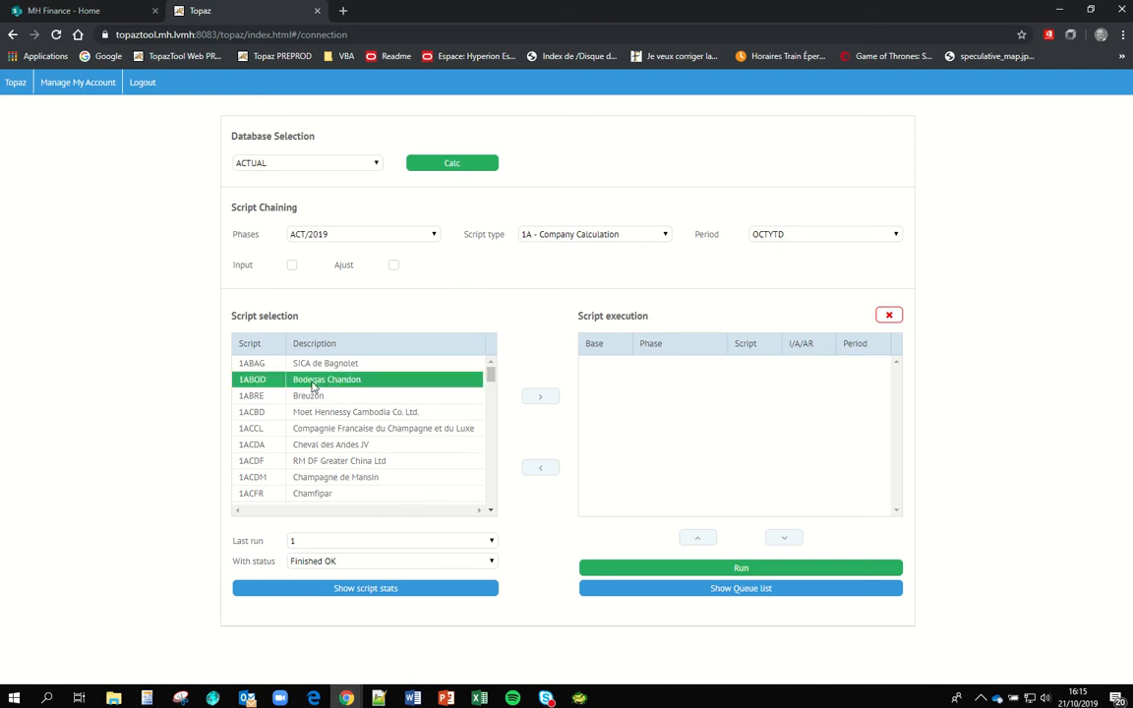
pyautogui.moveTo(329, 381); pyautogui.dragTo(447, 383)
pyautogui.click(406, 398)
pyautogui.click(341, 382)
pyautogui.click(344, 398)
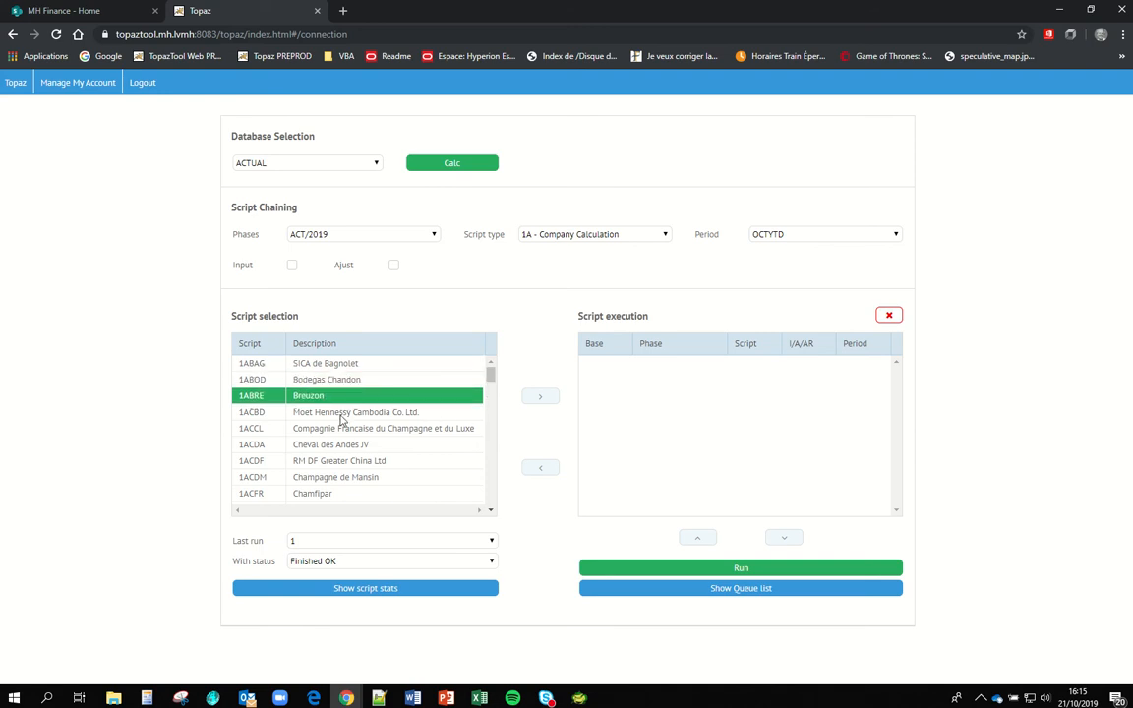
pyautogui.click(341, 413)
pyautogui.click(336, 397)
pyautogui.moveTo(278, 401); pyautogui.dragTo(439, 407)
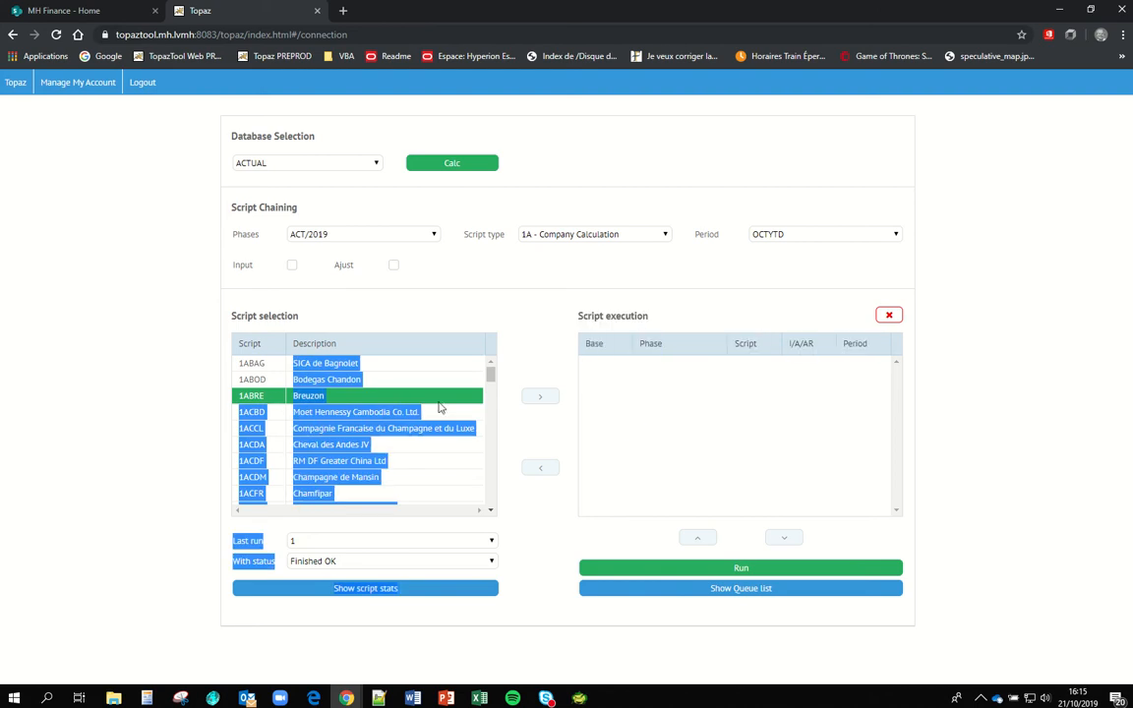
pyautogui.click(342, 400)
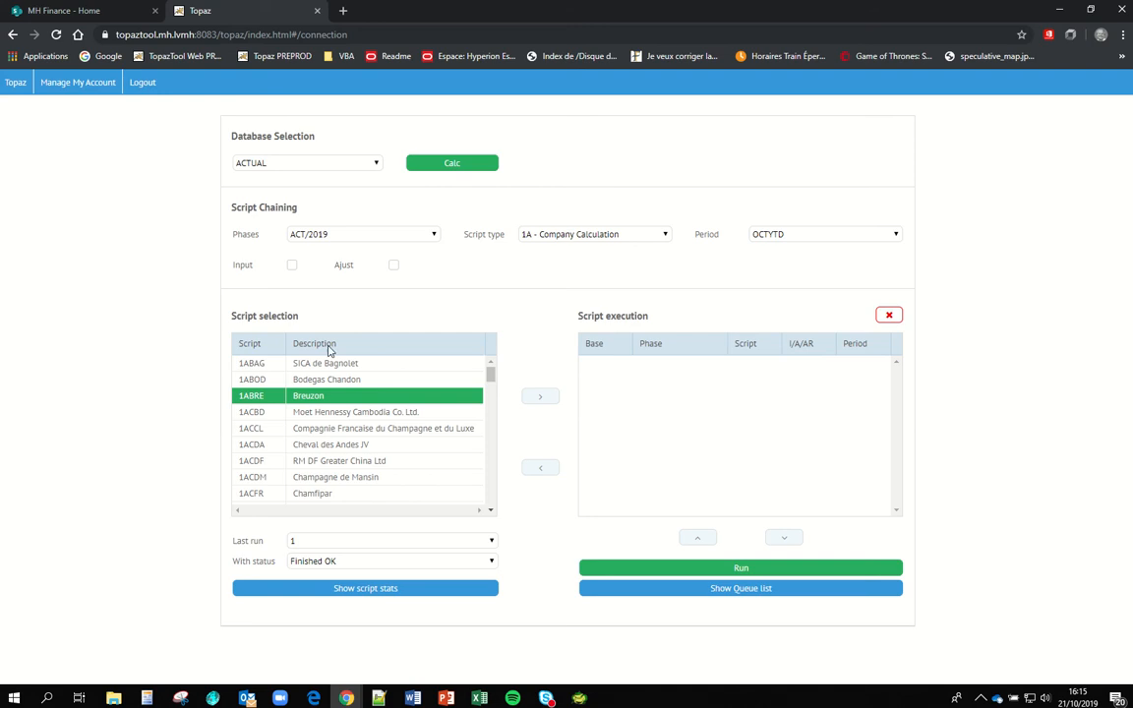
pyautogui.click(539, 396)
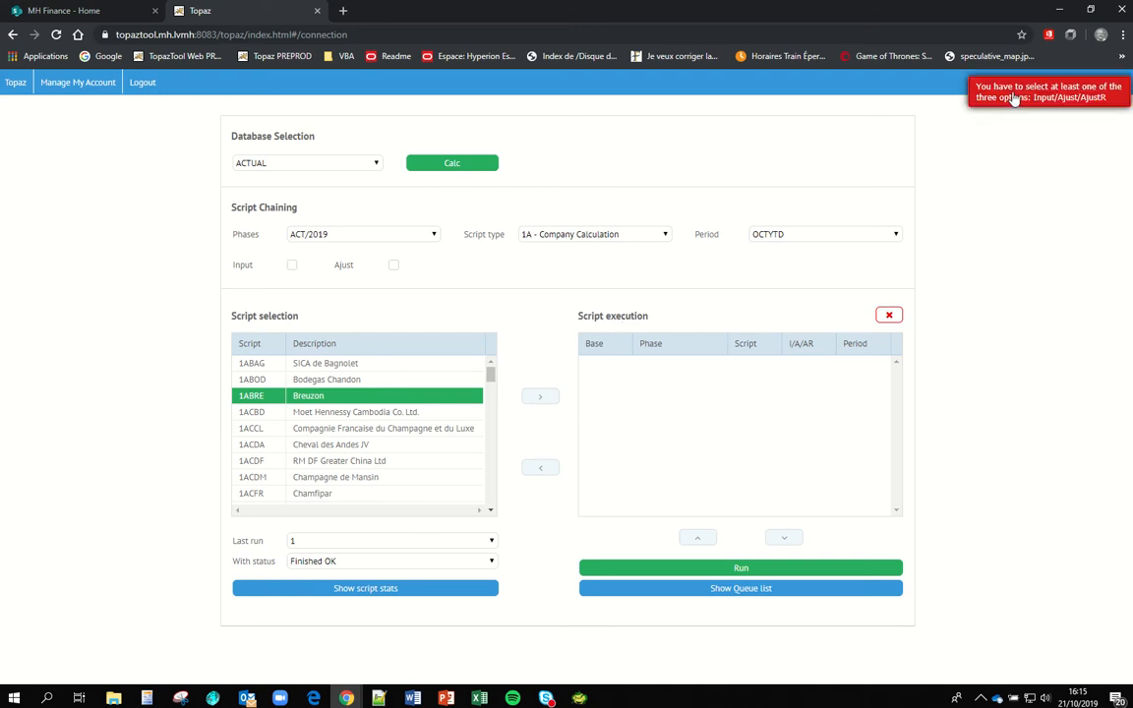
# Enable both the Input and Ajust options for the script chaining
pyautogui.click(292, 266)
pyautogui.click(393, 266)
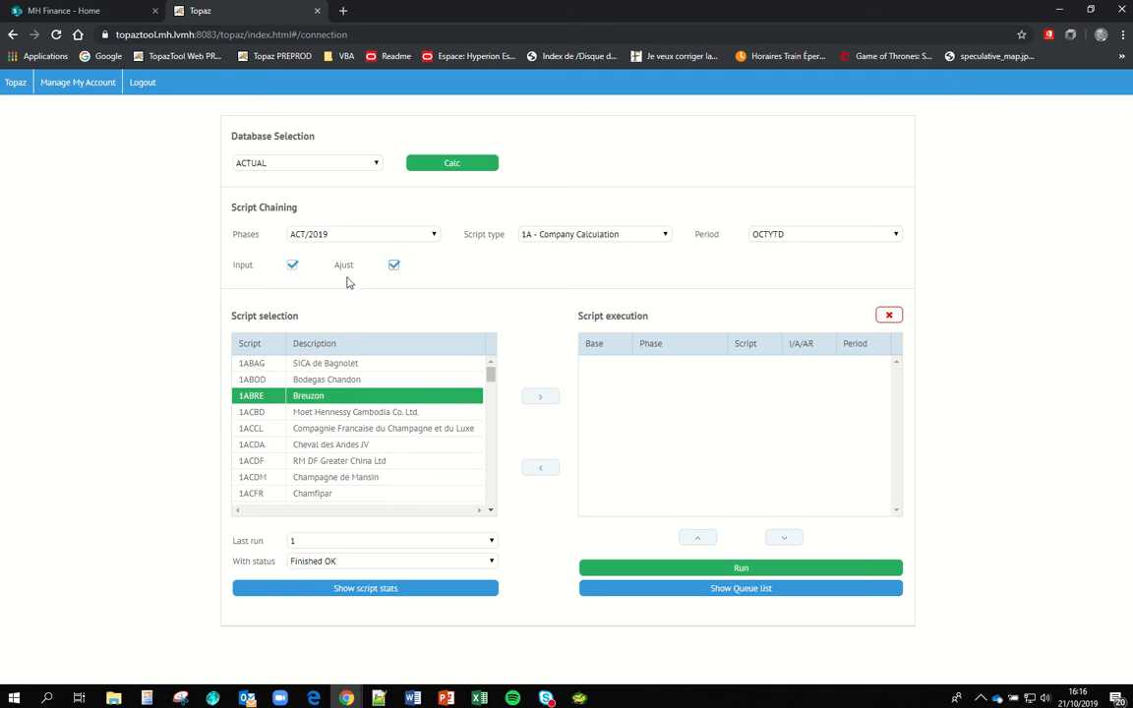
pyautogui.click(292, 266)
pyautogui.click(393, 265)
pyautogui.click(292, 265)
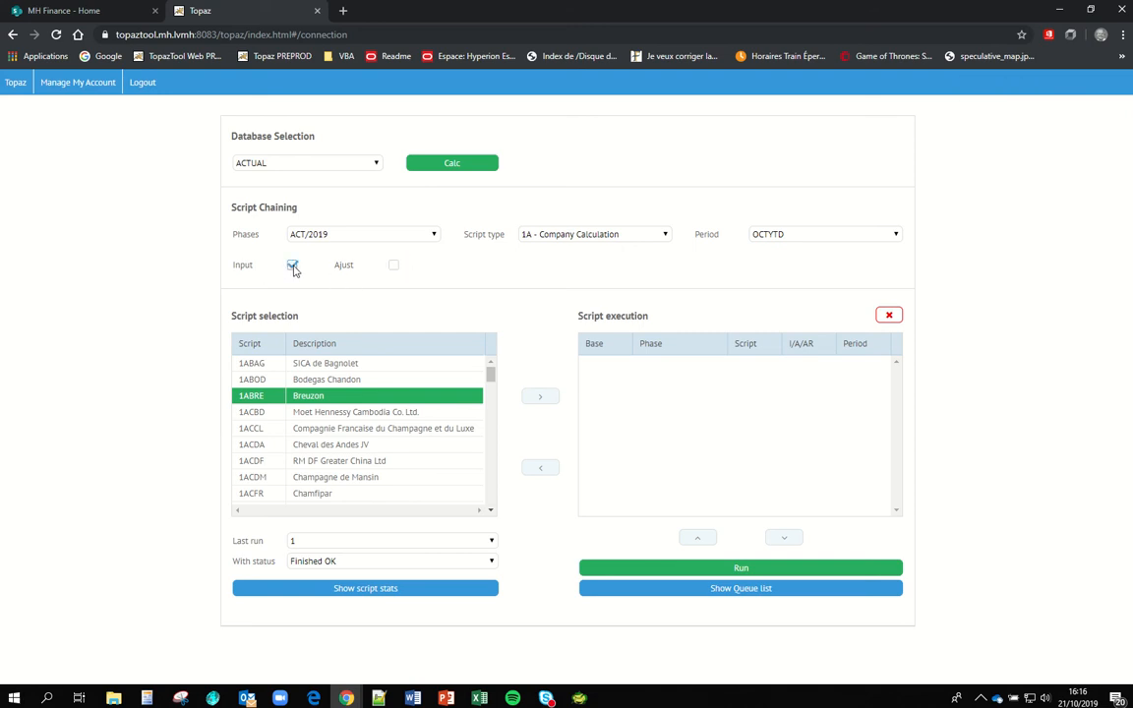
pyautogui.click(394, 267)
# Select the consecutive scripts from 1ABRE to 1ACCL in the script selection list
pyautogui.click(380, 406)
pyautogui.press('Up')
pyautogui.keyDown('shift'); pyautogui.click(367, 427); pyautogui.keyUp('shift')
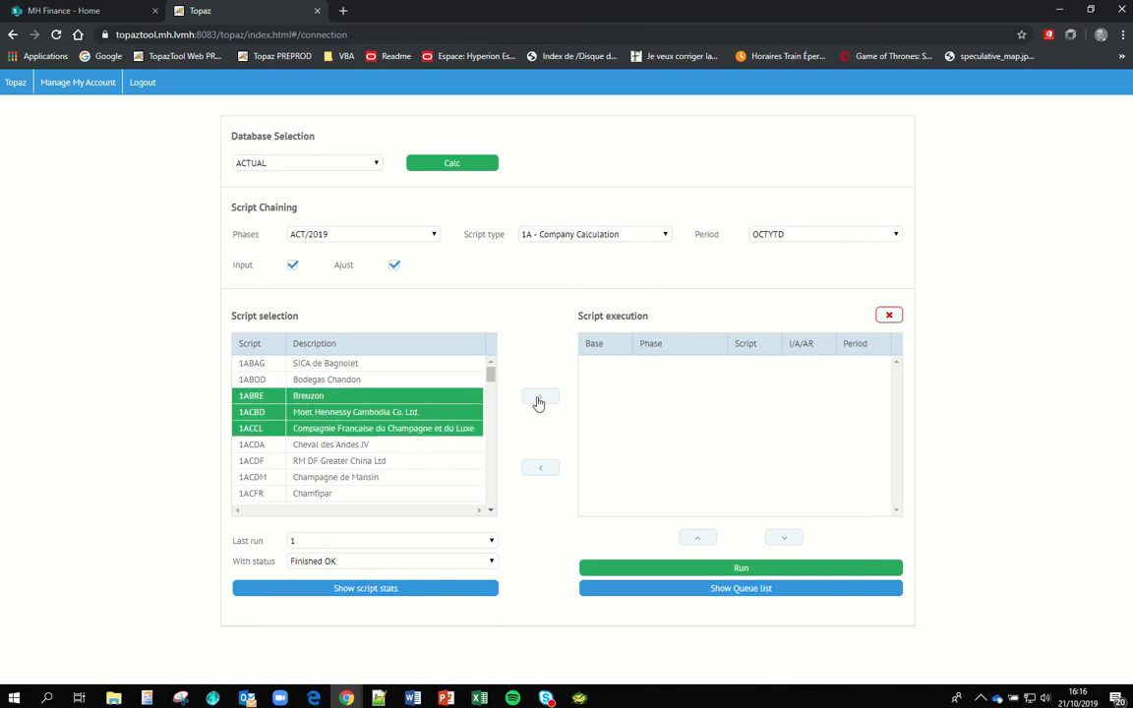
# Select only the non-adjacent scripts 1ABRE and 1ACCL in the script selection list
pyautogui.click(400, 433)
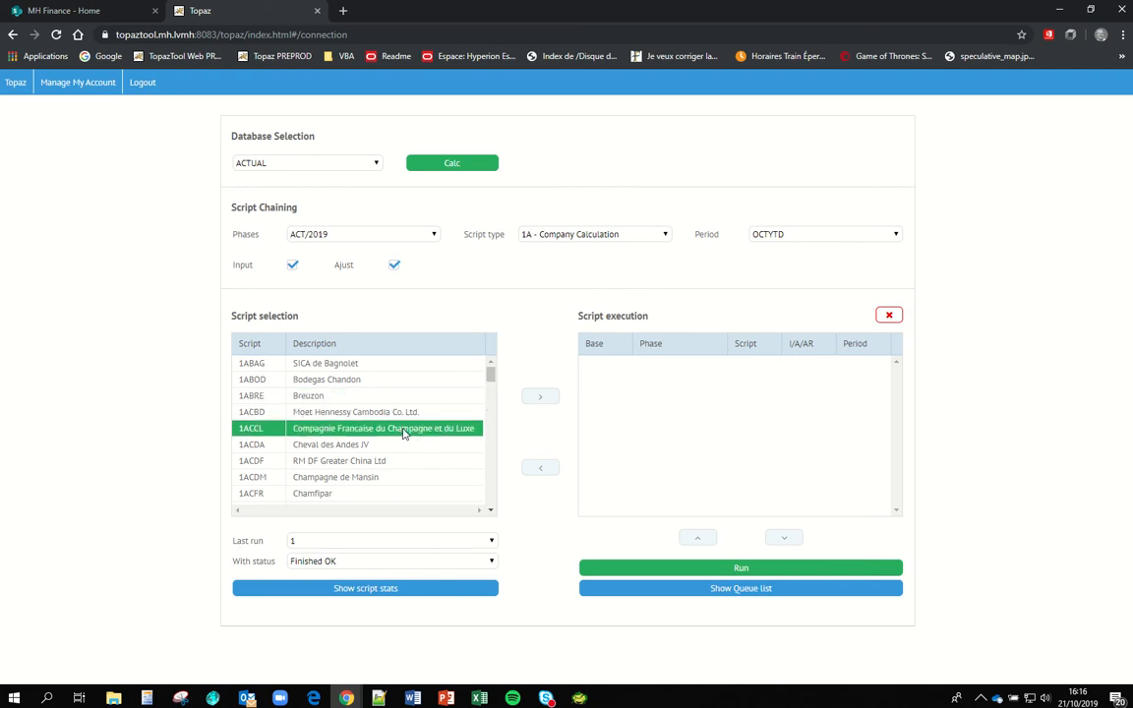
pyautogui.keyDown('ctrl'); pyautogui.click(354, 411); pyautogui.keyUp('ctrl')
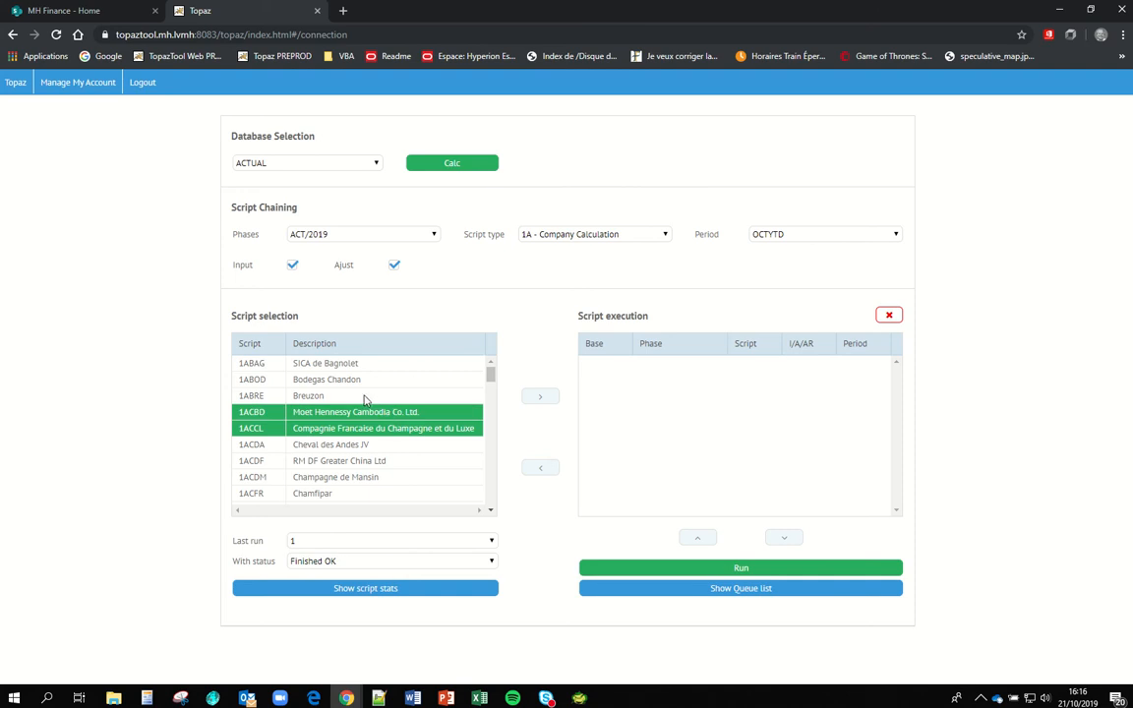
pyautogui.keyDown('ctrl'); pyautogui.click(364, 396); pyautogui.keyUp('ctrl')
pyautogui.keyDown('ctrl'); pyautogui.click(366, 412); pyautogui.keyUp('ctrl')
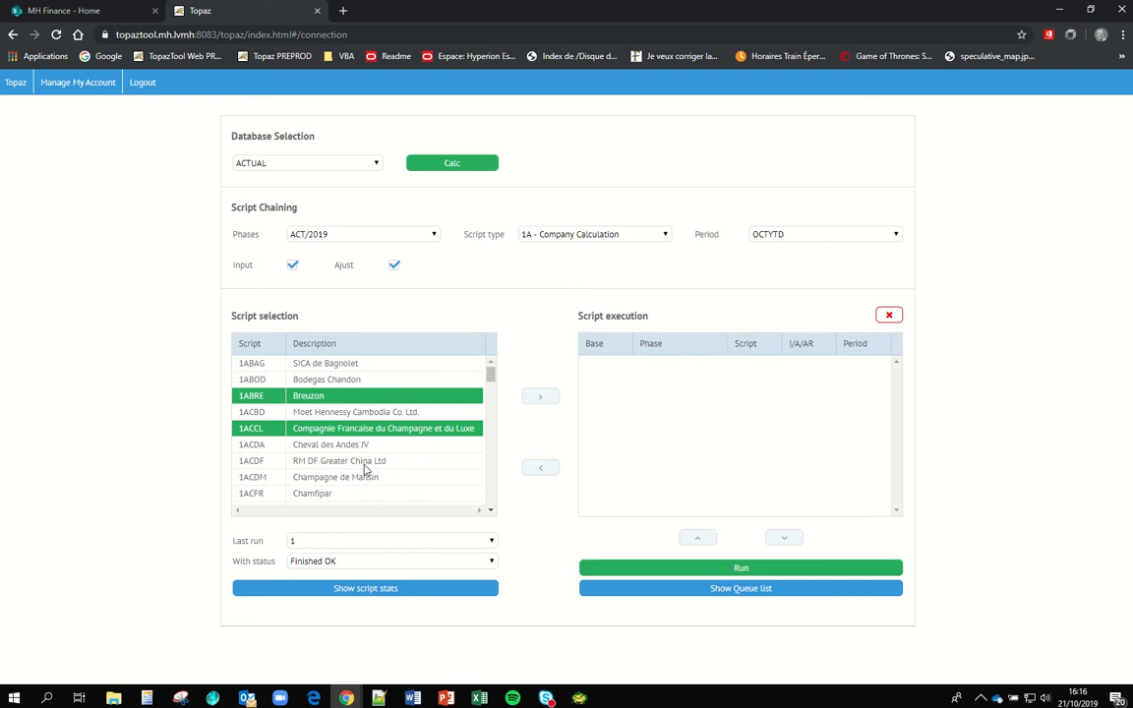
# Add the five consecutive scripts from 1ABRE to 1ACDF to the script execution list
pyautogui.click(350, 397)
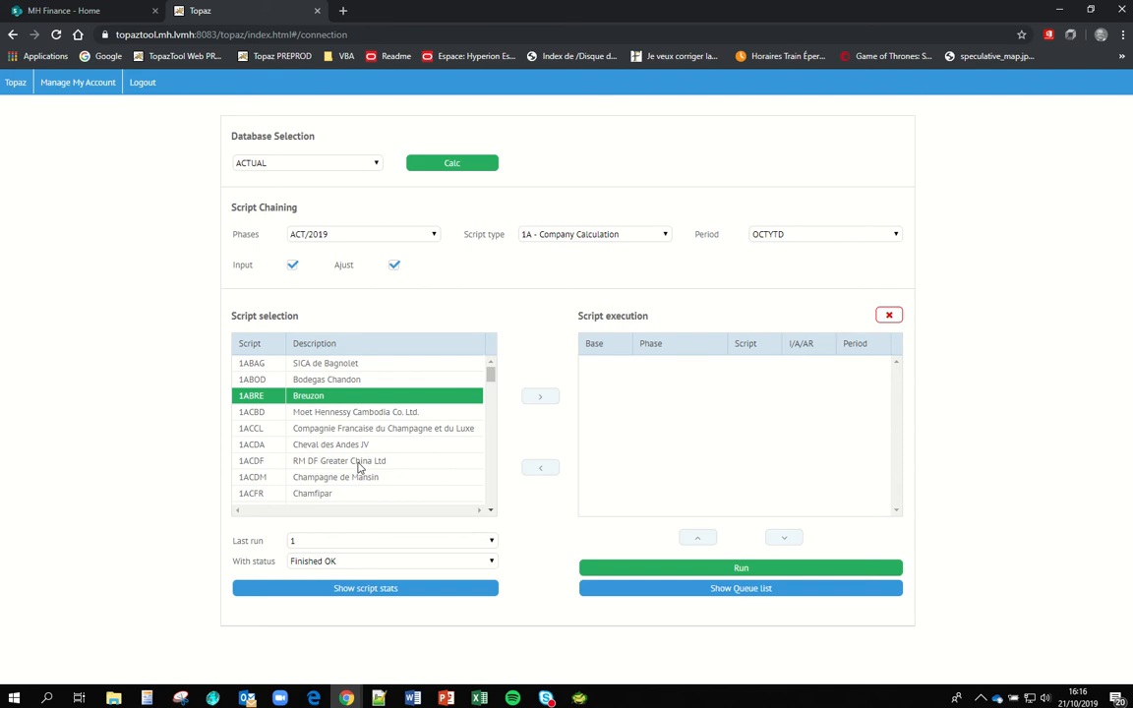
pyautogui.keyDown('shift'); pyautogui.click(359, 465); pyautogui.keyUp('shift')
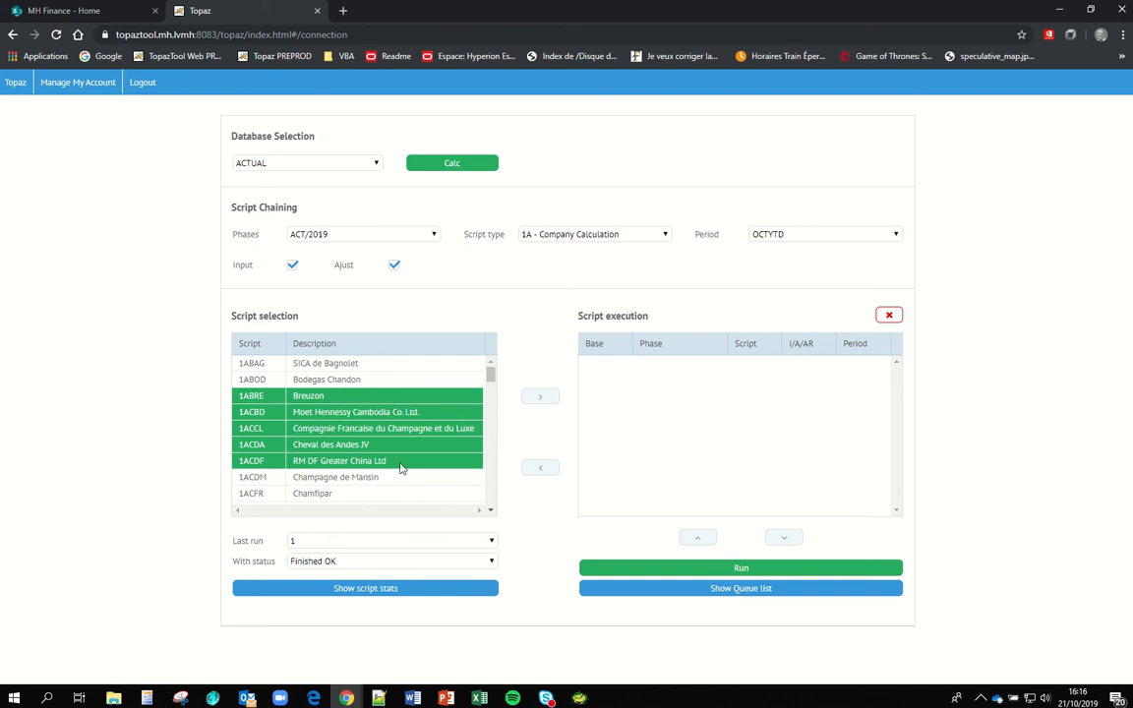
pyautogui.click(539, 400)
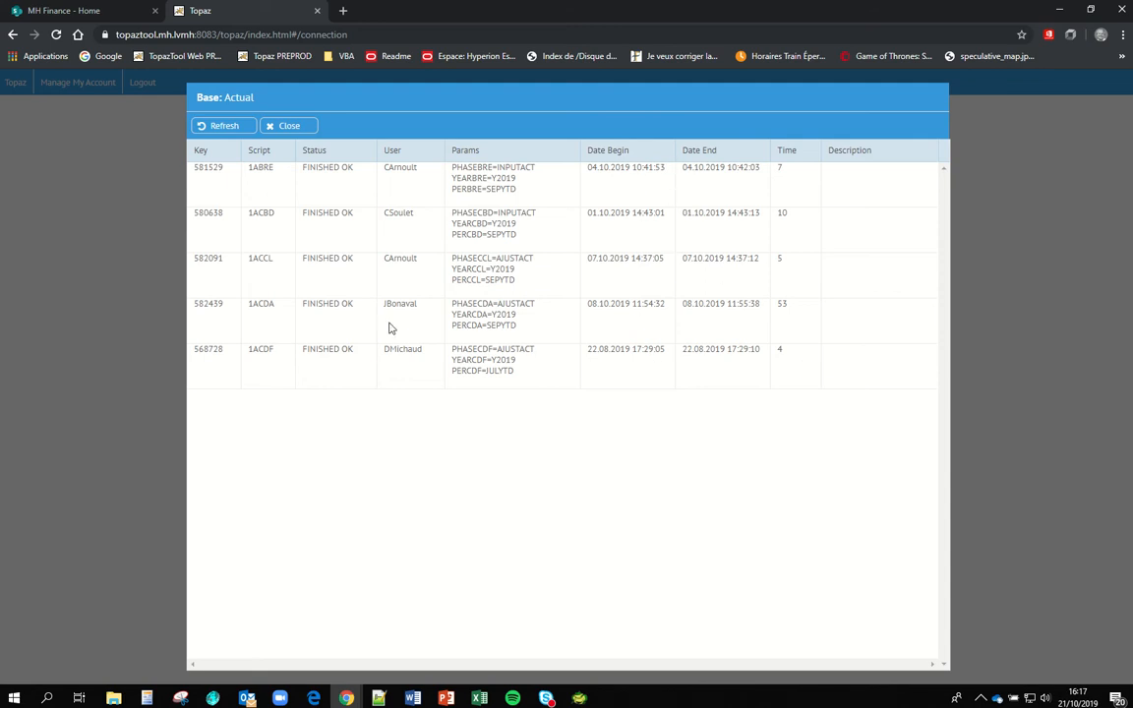
# Close the script statistics and reorder the script execution list, moving 1ACCL to the end and 1ACBD to the first position
pyautogui.click(288, 127)
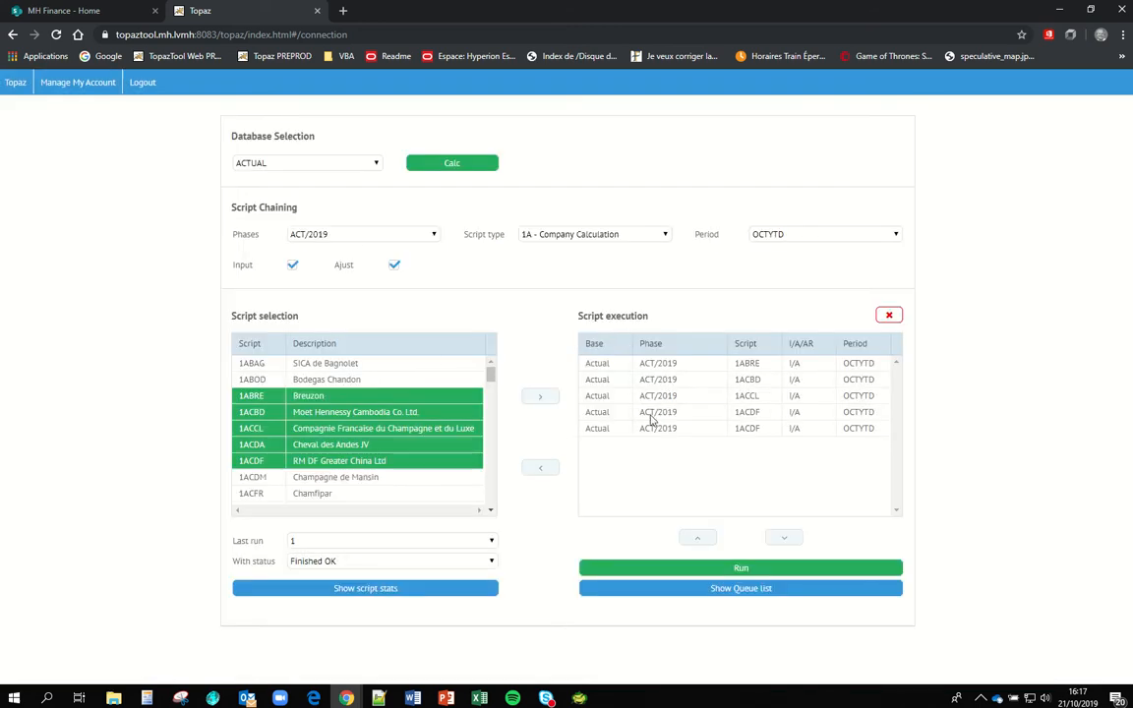
pyautogui.click(756, 366)
pyautogui.click(756, 381)
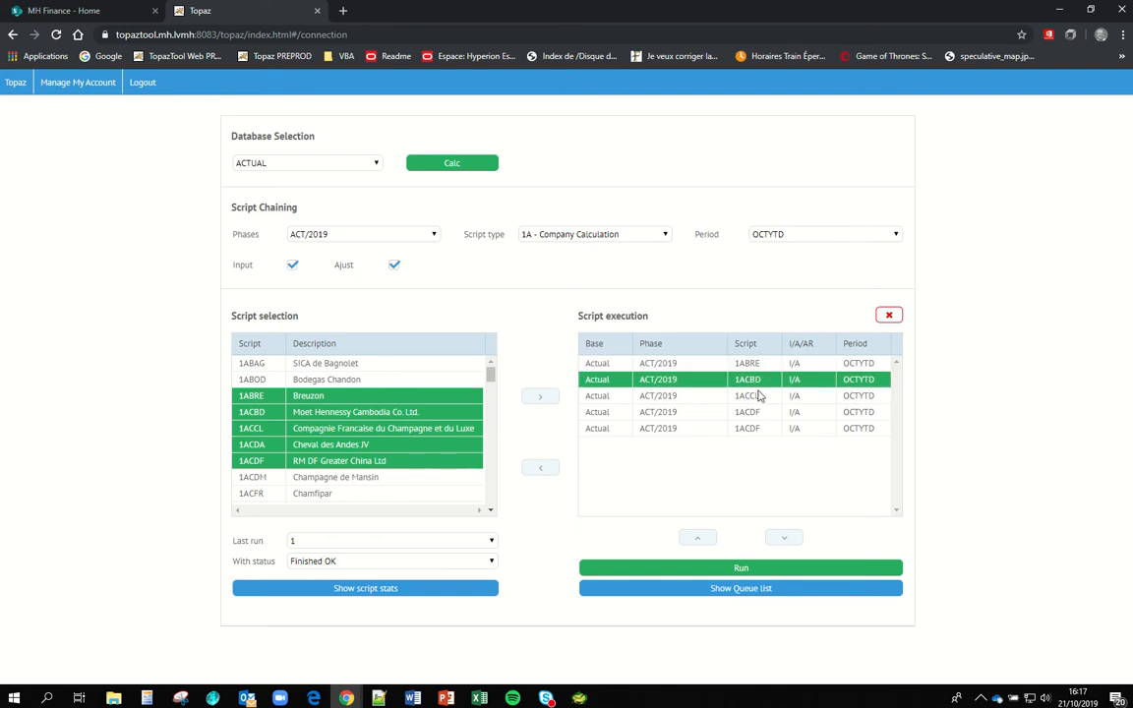
pyautogui.click(756, 397)
pyautogui.click(756, 414)
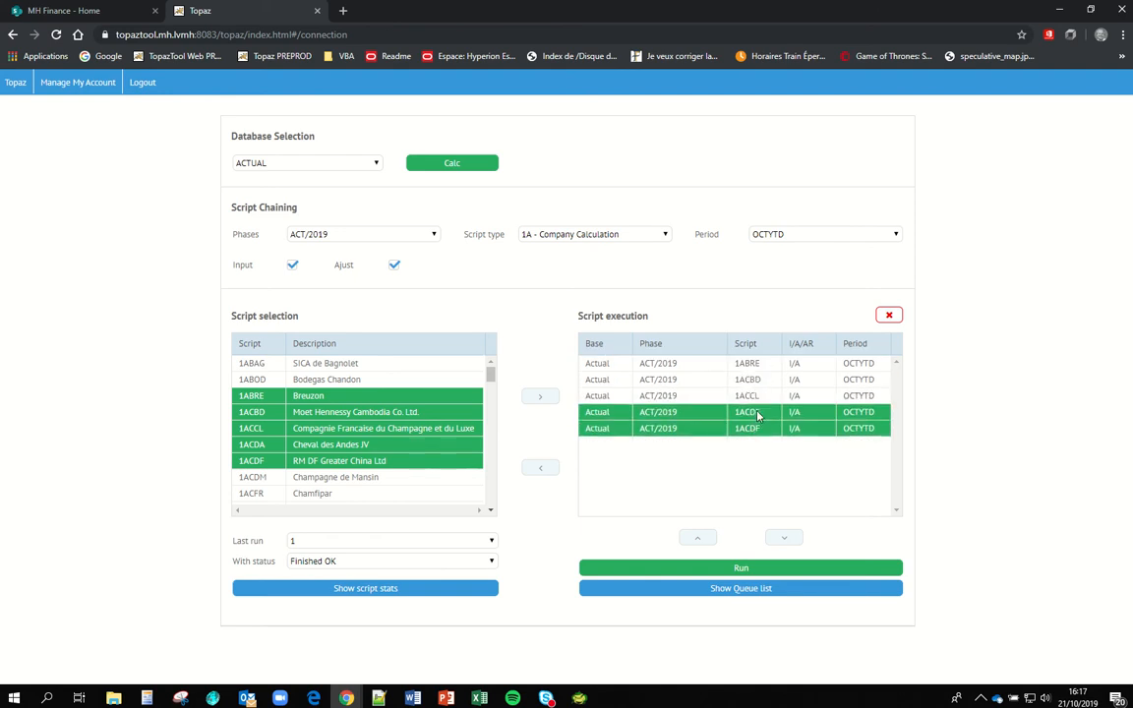
pyautogui.click(758, 398)
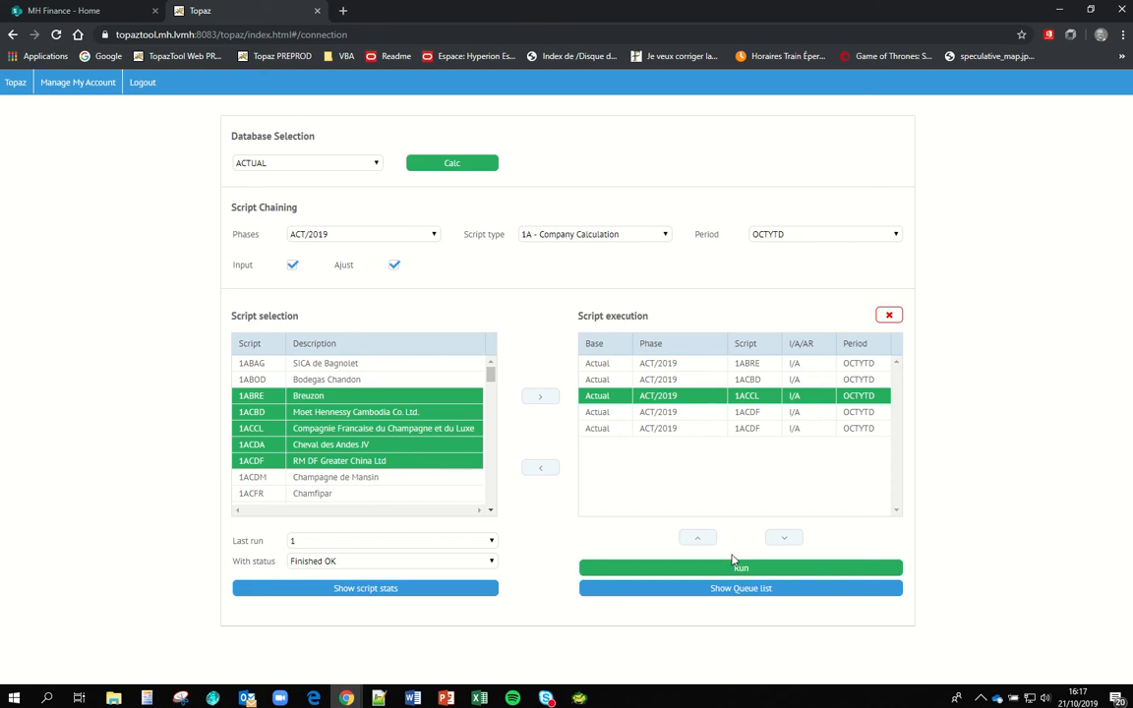
pyautogui.click(790, 541)
pyautogui.click(790, 541)
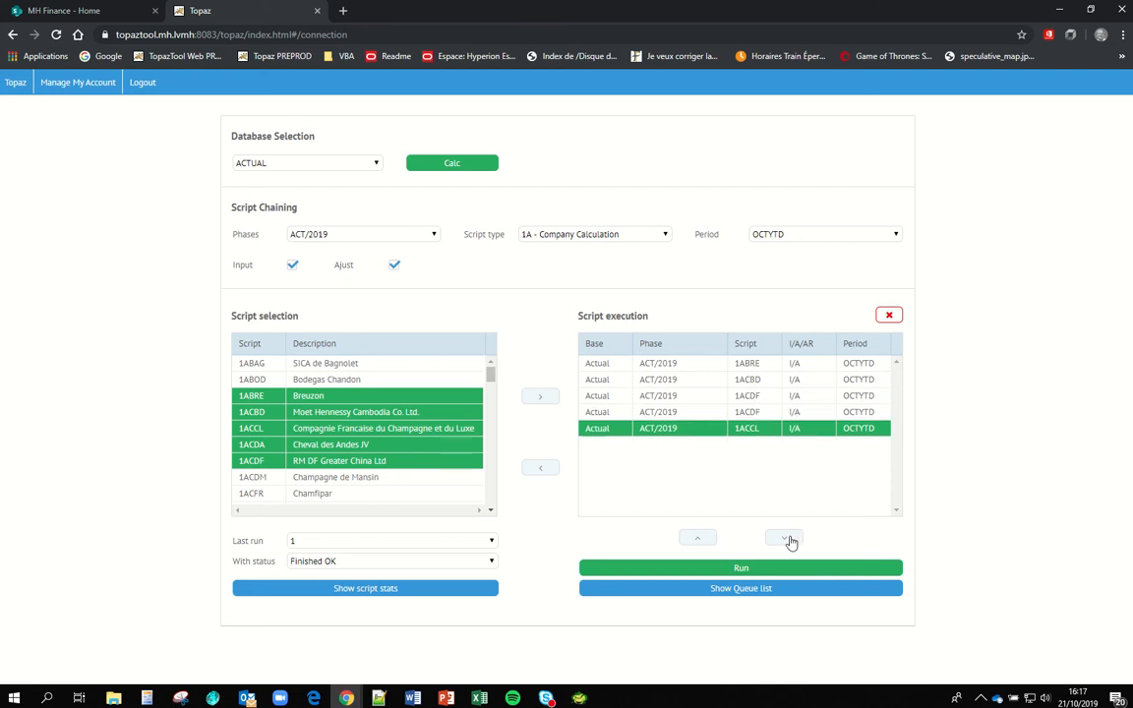
pyautogui.click(734, 379)
pyautogui.click(696, 540)
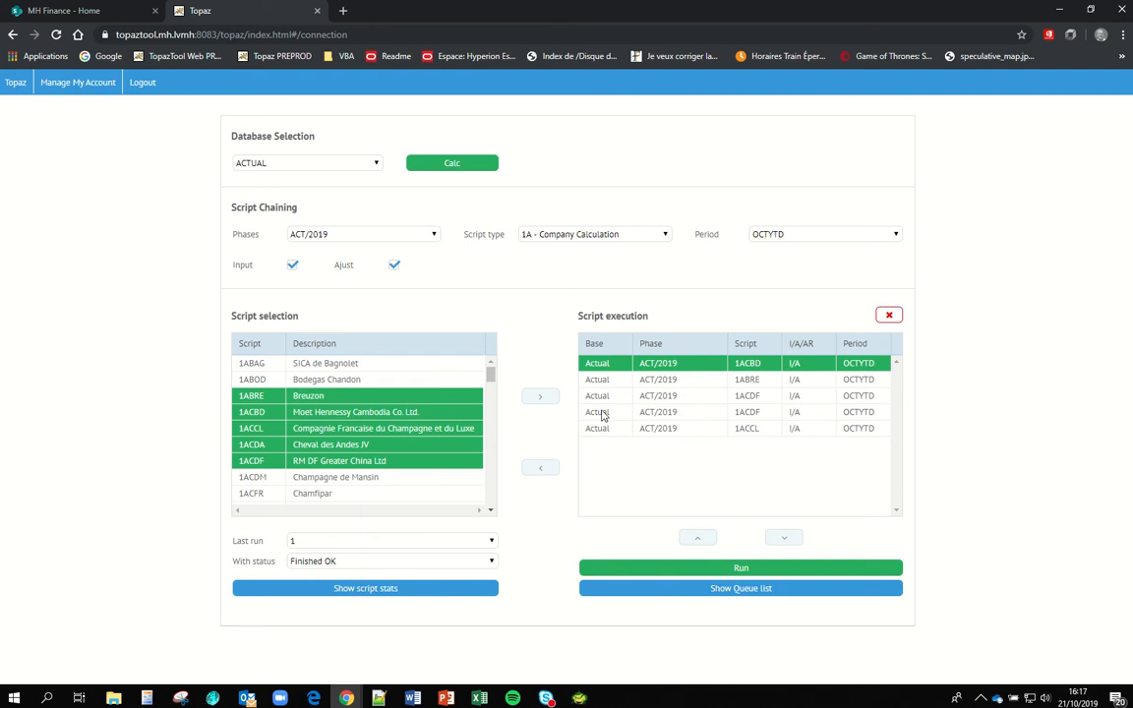
# Remove the 1ACDF entries from the script execution list
pyautogui.click(655, 417)
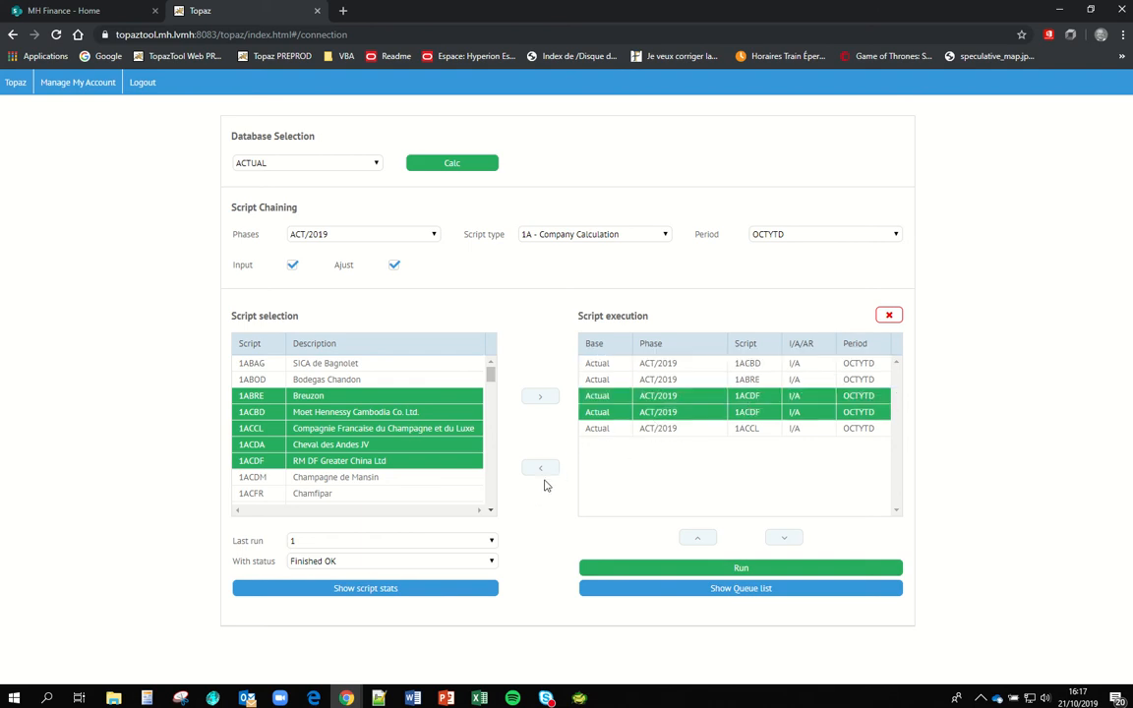
pyautogui.click(627, 430)
pyautogui.click(638, 413)
pyautogui.click(655, 383)
pyautogui.click(653, 412)
pyautogui.click(665, 428)
pyautogui.click(662, 417)
pyautogui.click(541, 469)
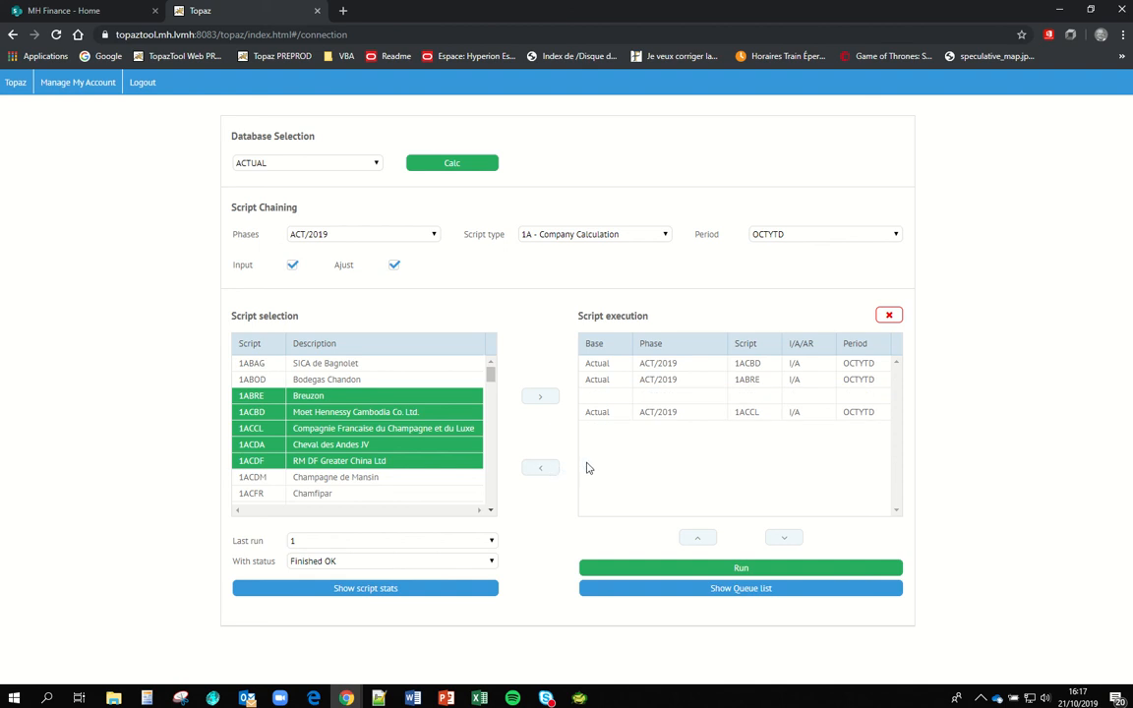
# Clear all remaining scripts from the script execution list at once
pyautogui.click(799, 412)
pyautogui.click(799, 380)
pyautogui.click(786, 414)
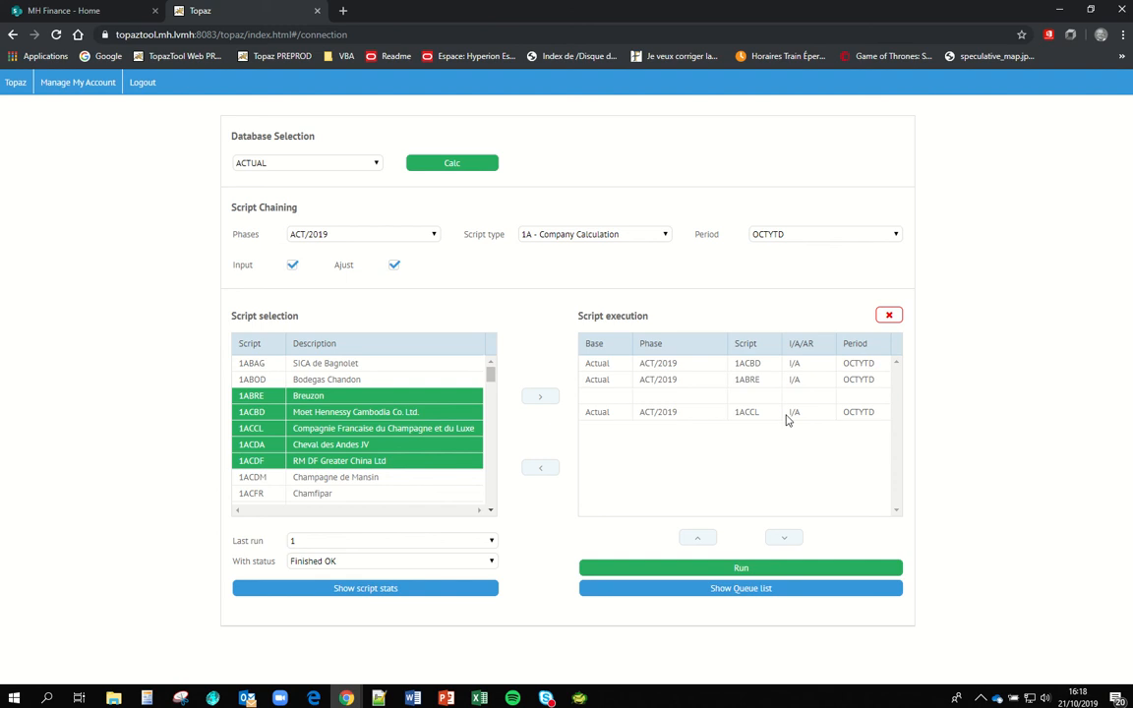
pyautogui.click(889, 317)
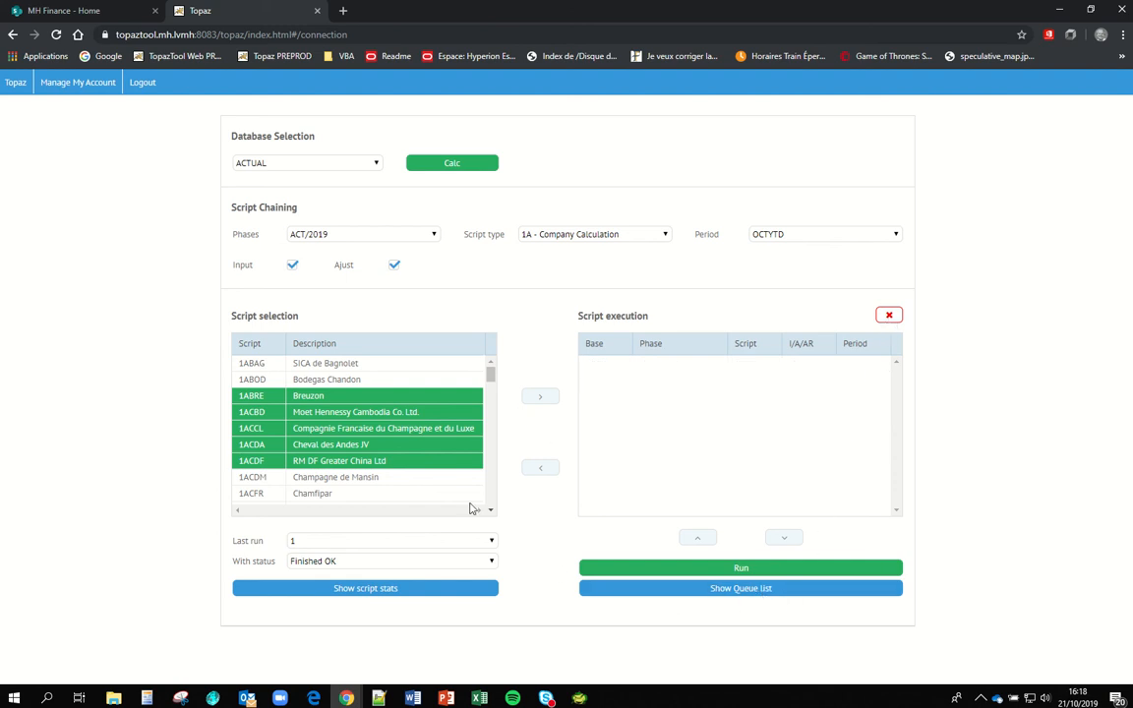
# Select only the script 1ACBD, Moet Hennessy Cambodia Co. Ltd., in the script selection list
pyautogui.click(349, 444)
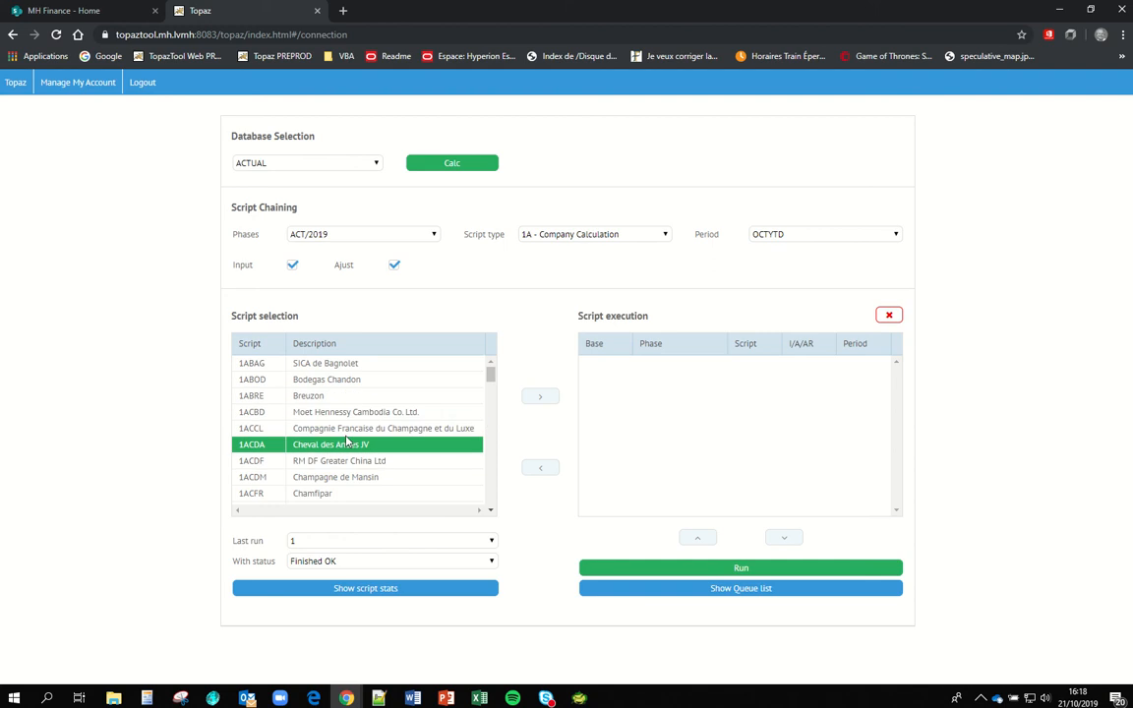
pyautogui.click(325, 429)
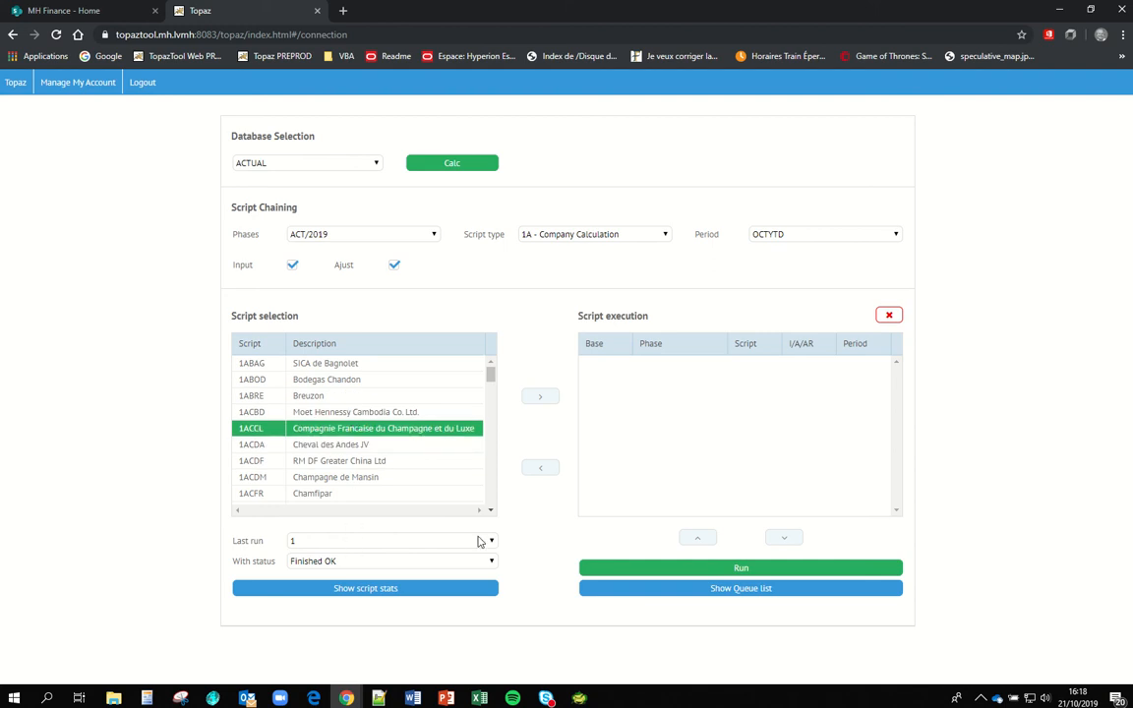
pyautogui.keyDown('ctrl'); pyautogui.click(386, 447); pyautogui.keyUp('ctrl')
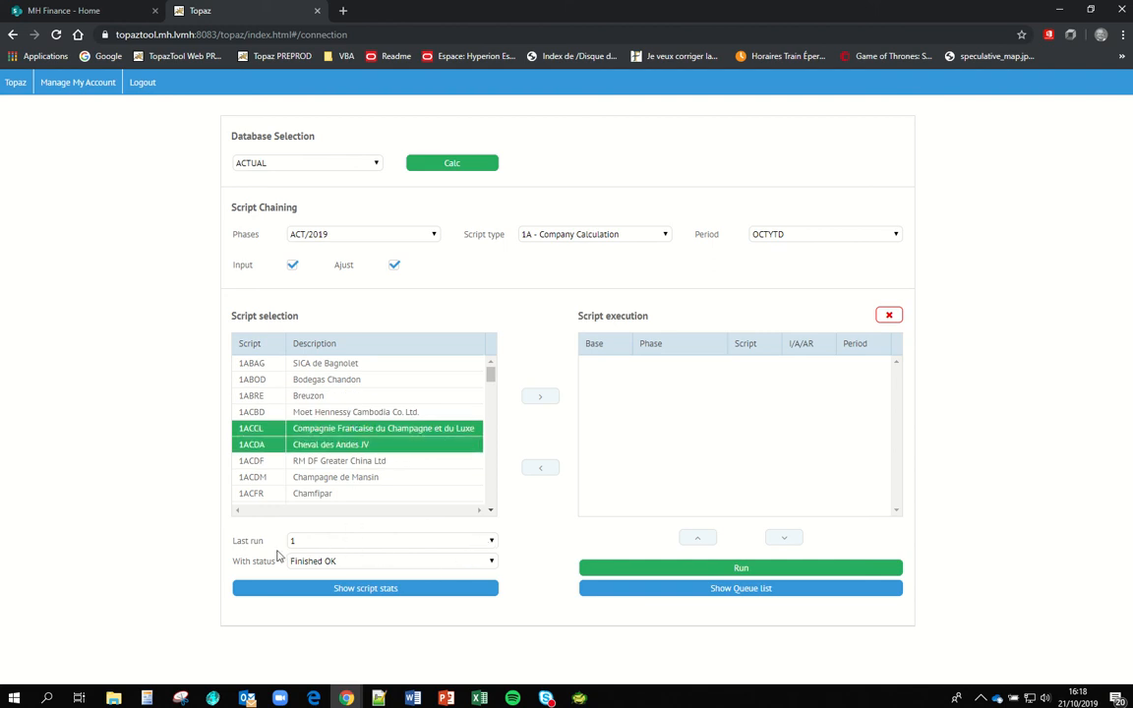
pyautogui.keyDown('ctrl'); pyautogui.click(340, 445); pyautogui.keyUp('ctrl')
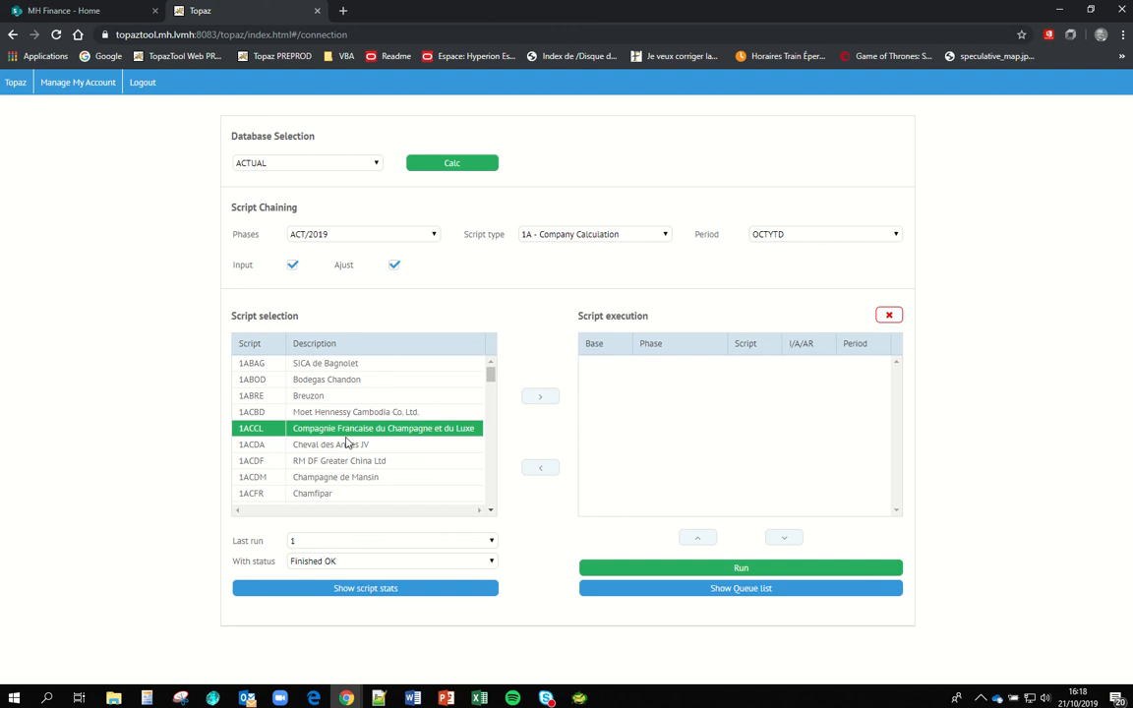
pyautogui.click(335, 413)
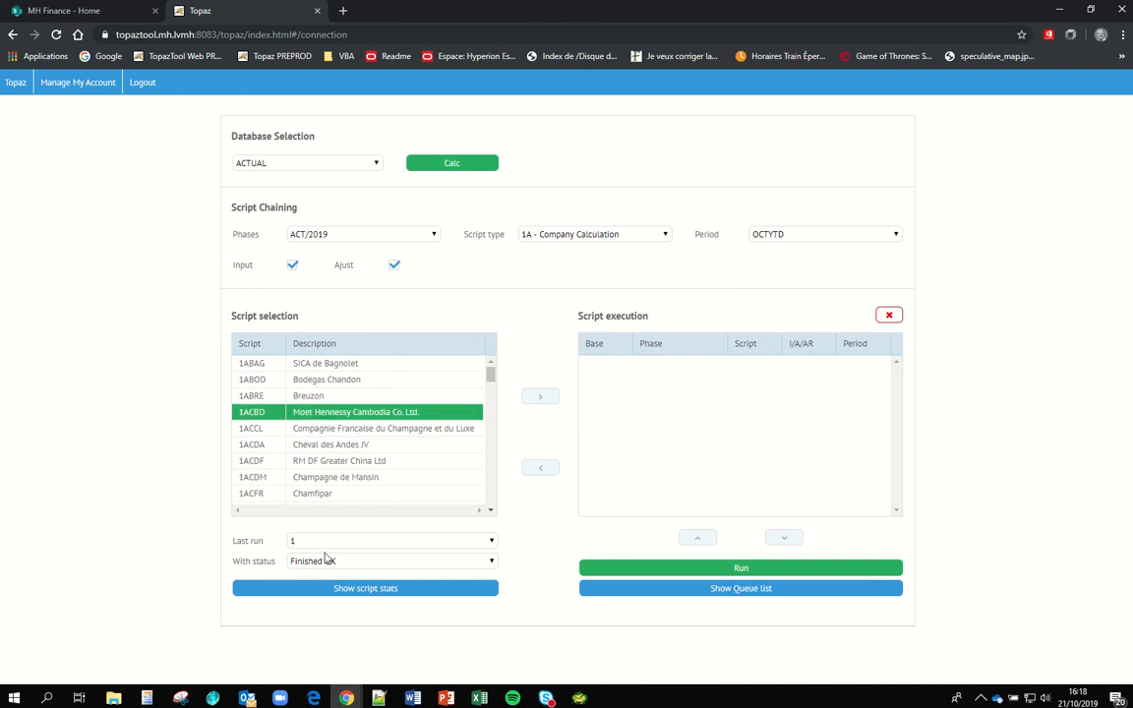
# Review the script statistics of 1ACBD for the last 10 runs with status All, and close them
pyautogui.click(488, 540)
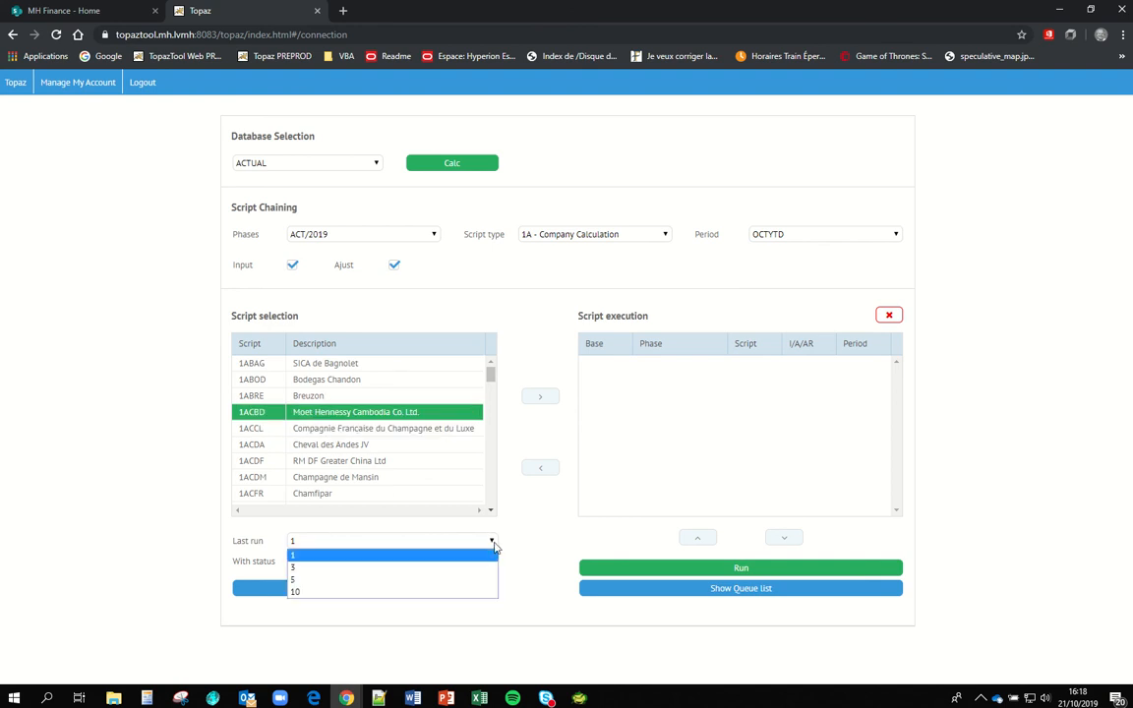
pyautogui.click(370, 599)
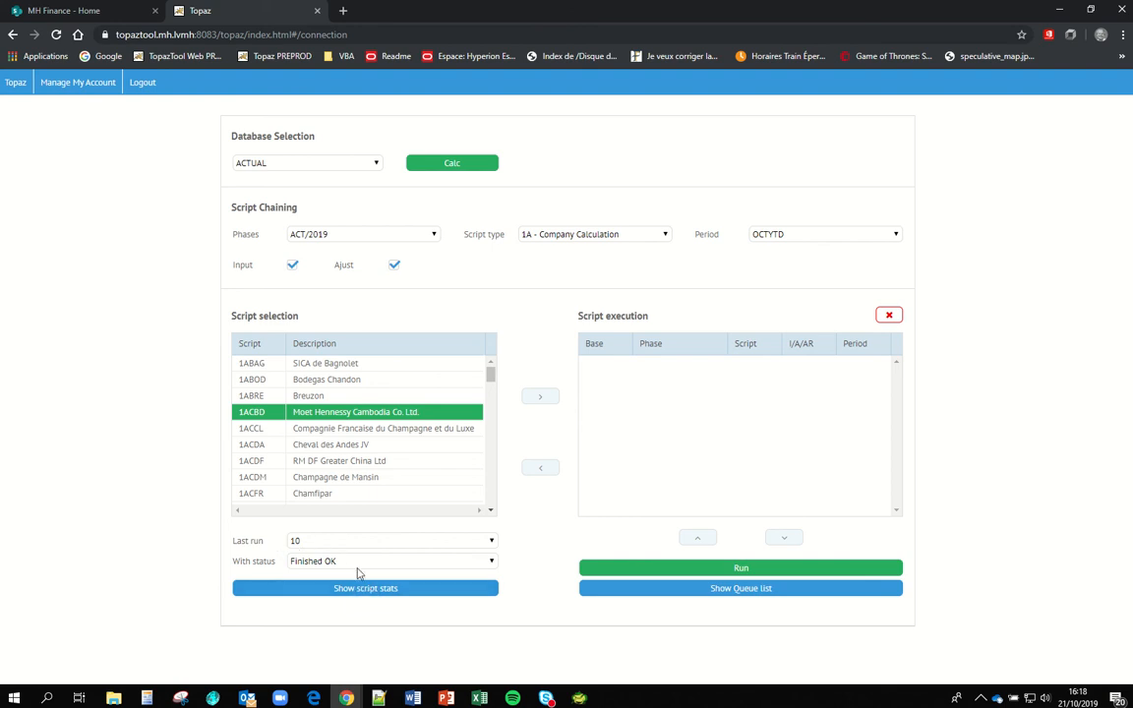
pyautogui.click(491, 562)
pyautogui.click(493, 563)
pyautogui.click(492, 562)
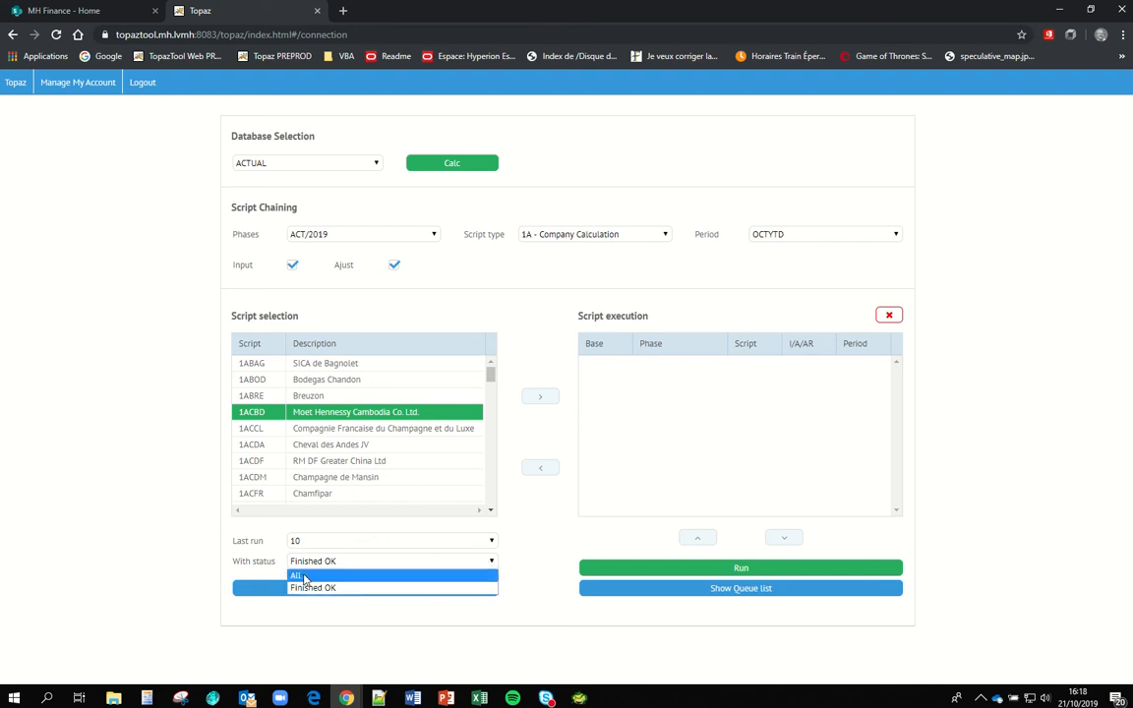
pyautogui.click(305, 578)
pyautogui.click(380, 590)
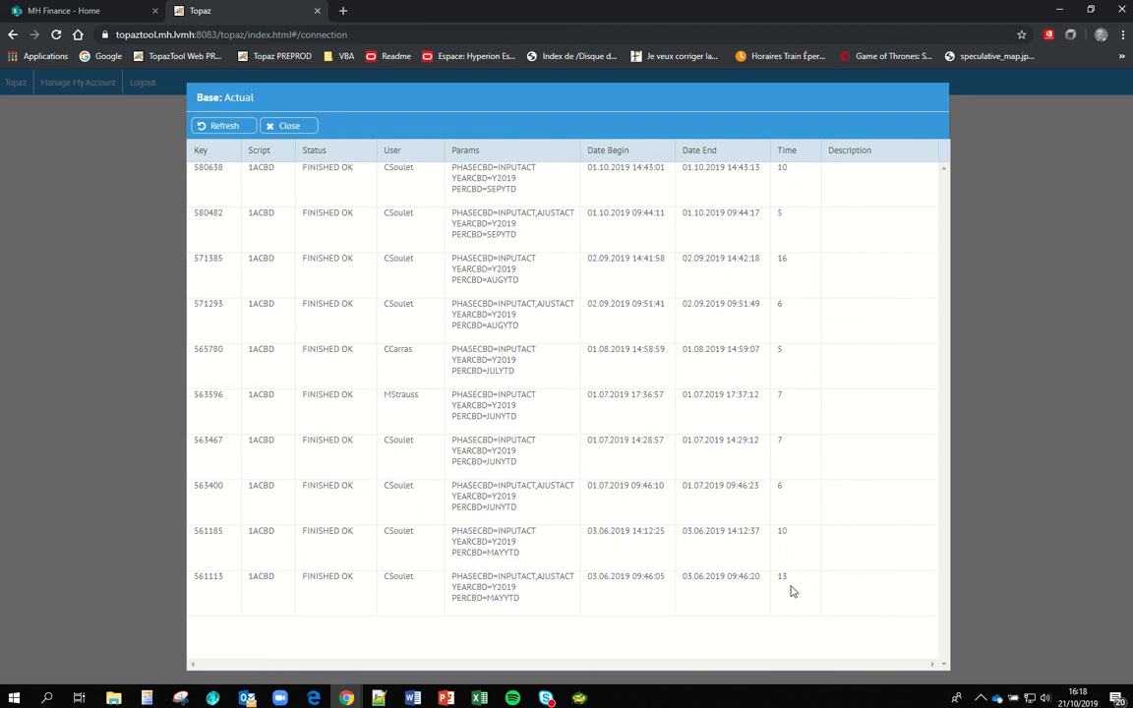
pyautogui.click(289, 126)
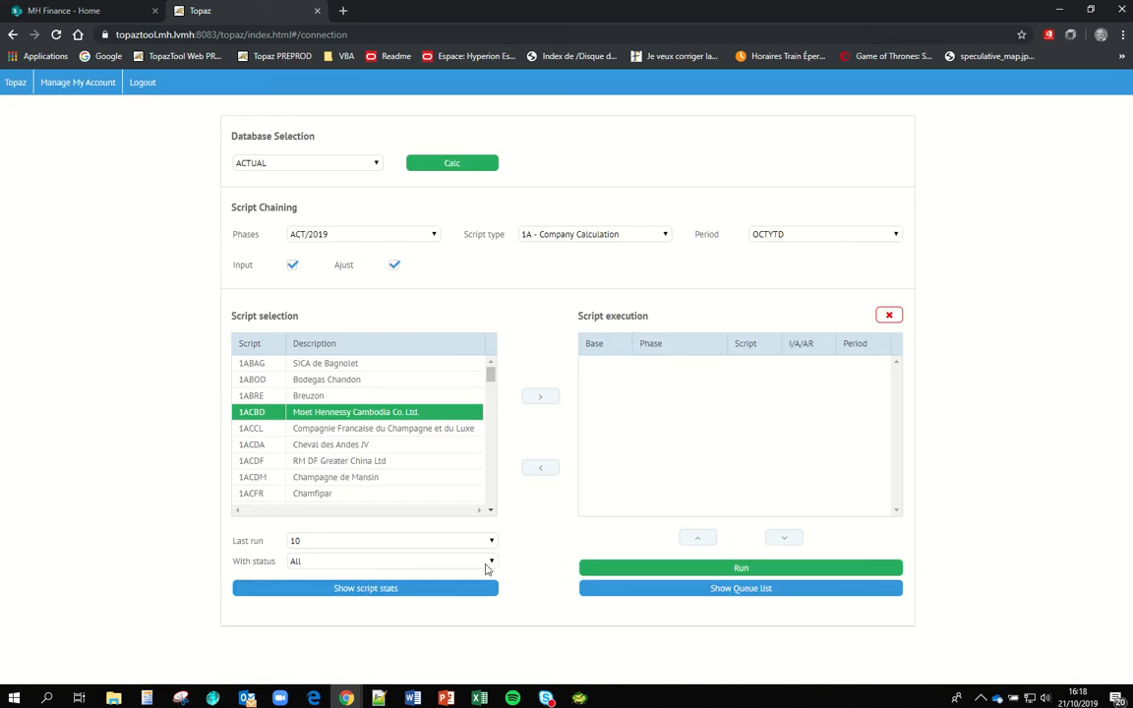
# Set the statistics filters to status Finished OK and last run 1
pyautogui.click(492, 561)
pyautogui.click(370, 587)
pyautogui.click(489, 541)
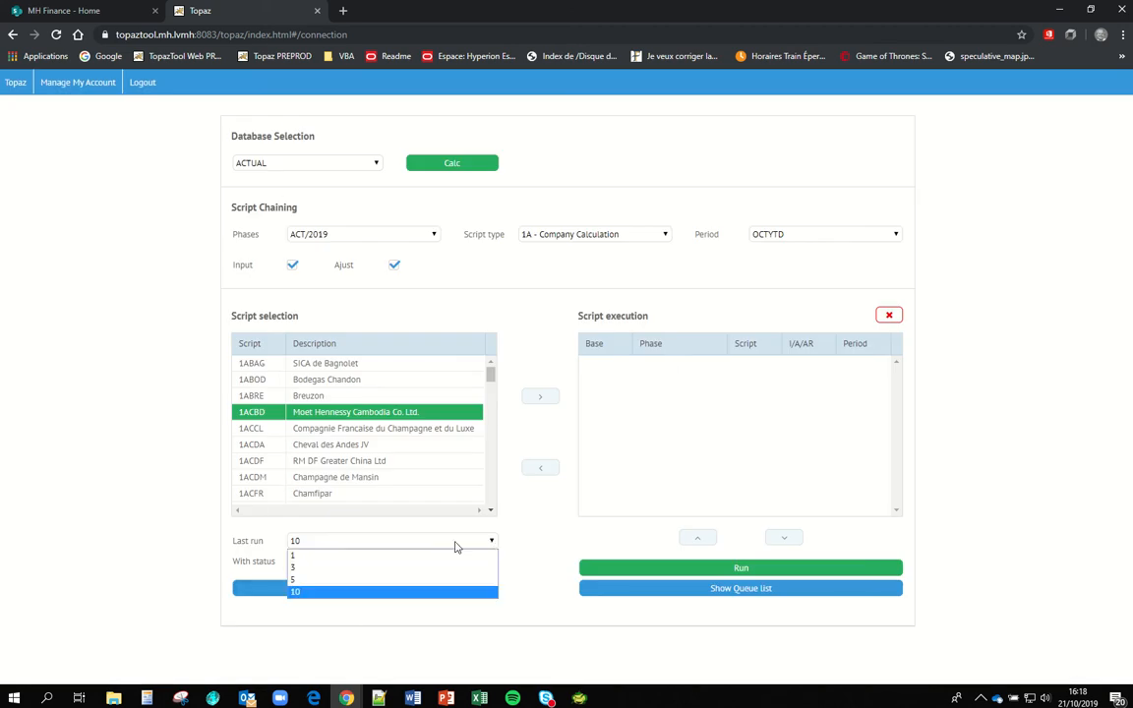
pyautogui.click(303, 557)
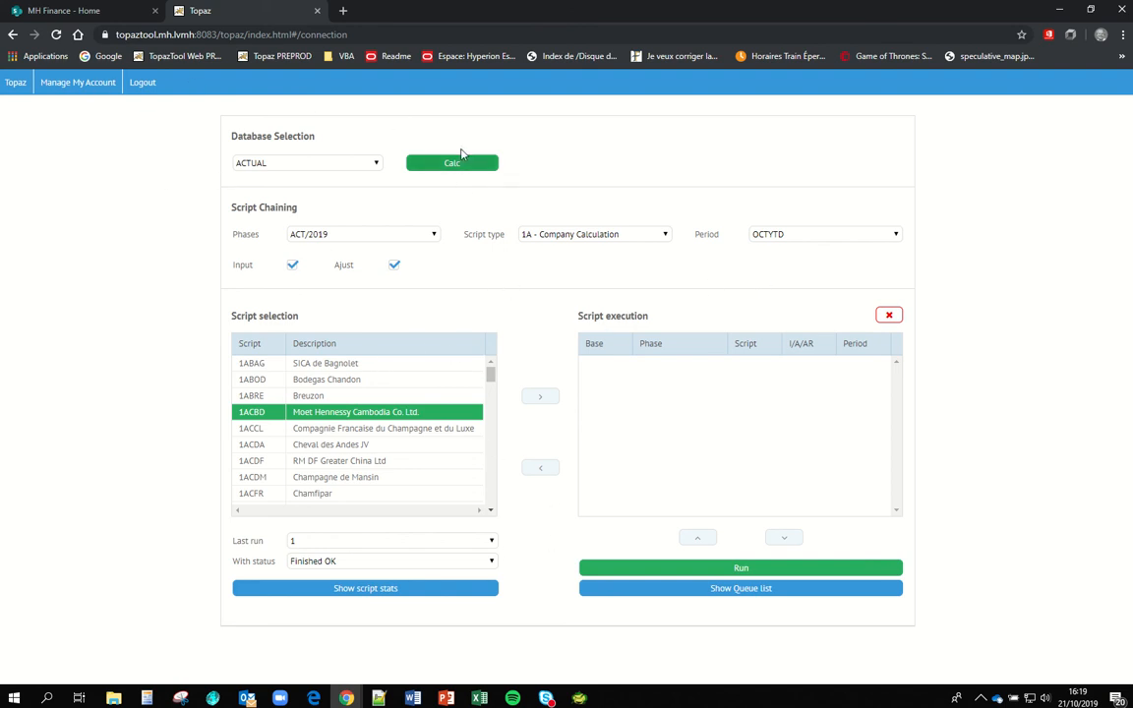
# Disable both the Input and Ajust options for the script chaining
pyautogui.click(394, 266)
pyautogui.click(295, 265)
pyautogui.click(394, 266)
pyautogui.click(291, 265)
pyautogui.click(394, 267)
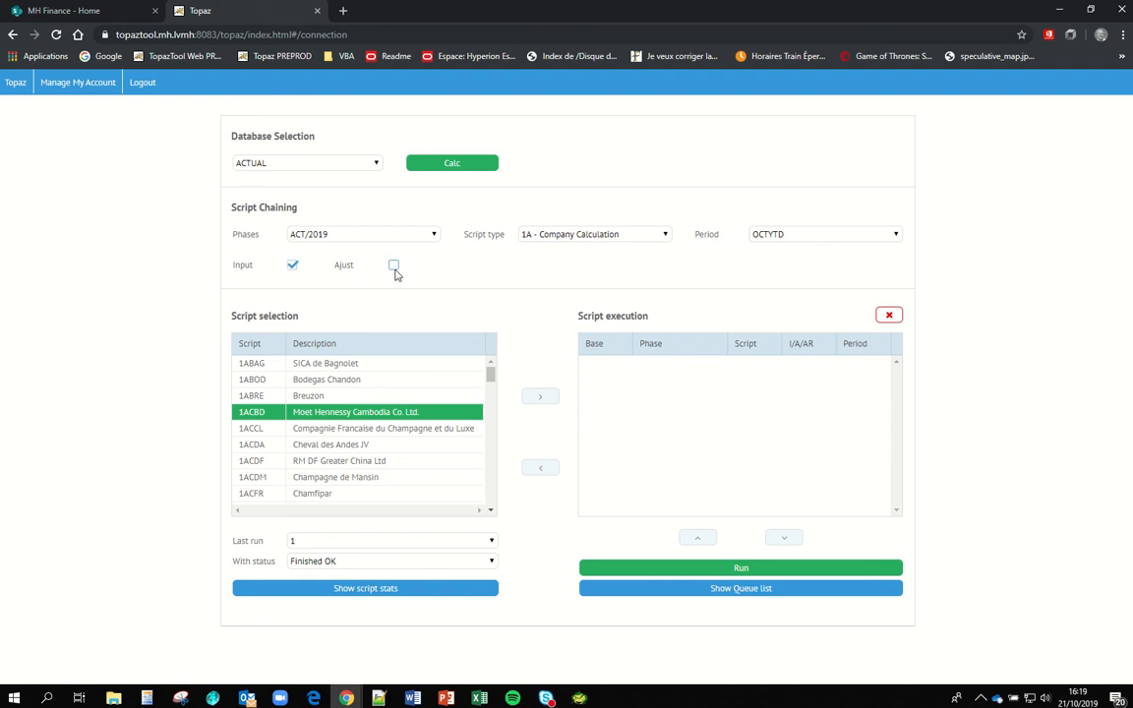
pyautogui.click(291, 266)
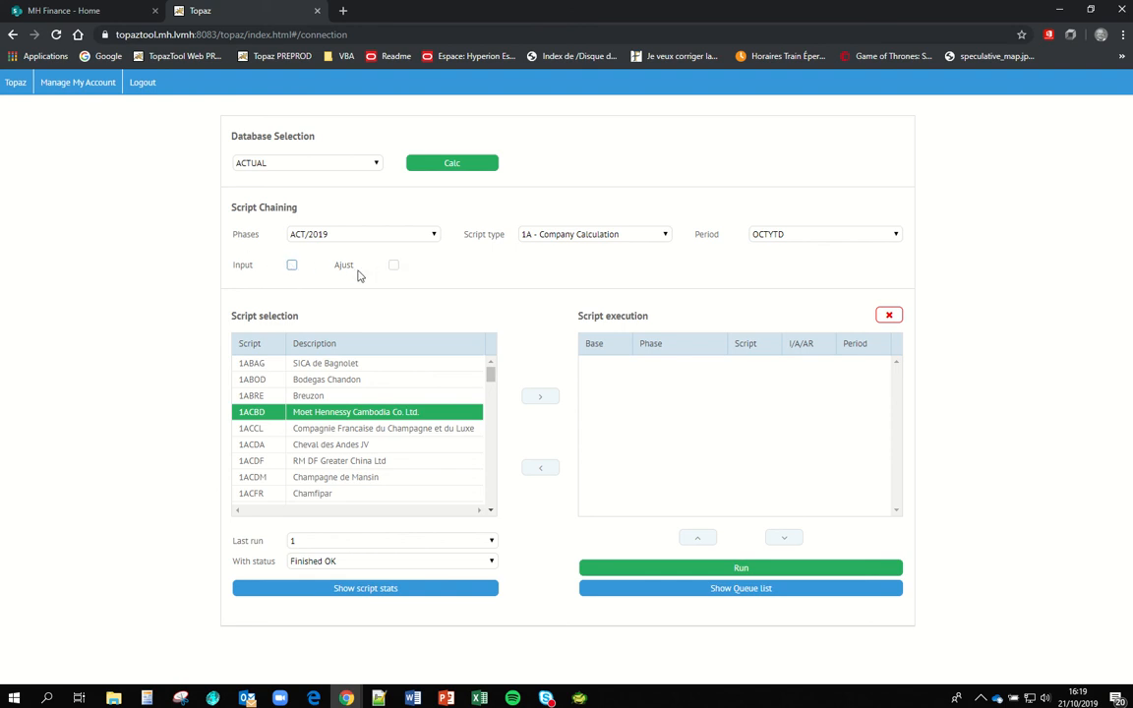